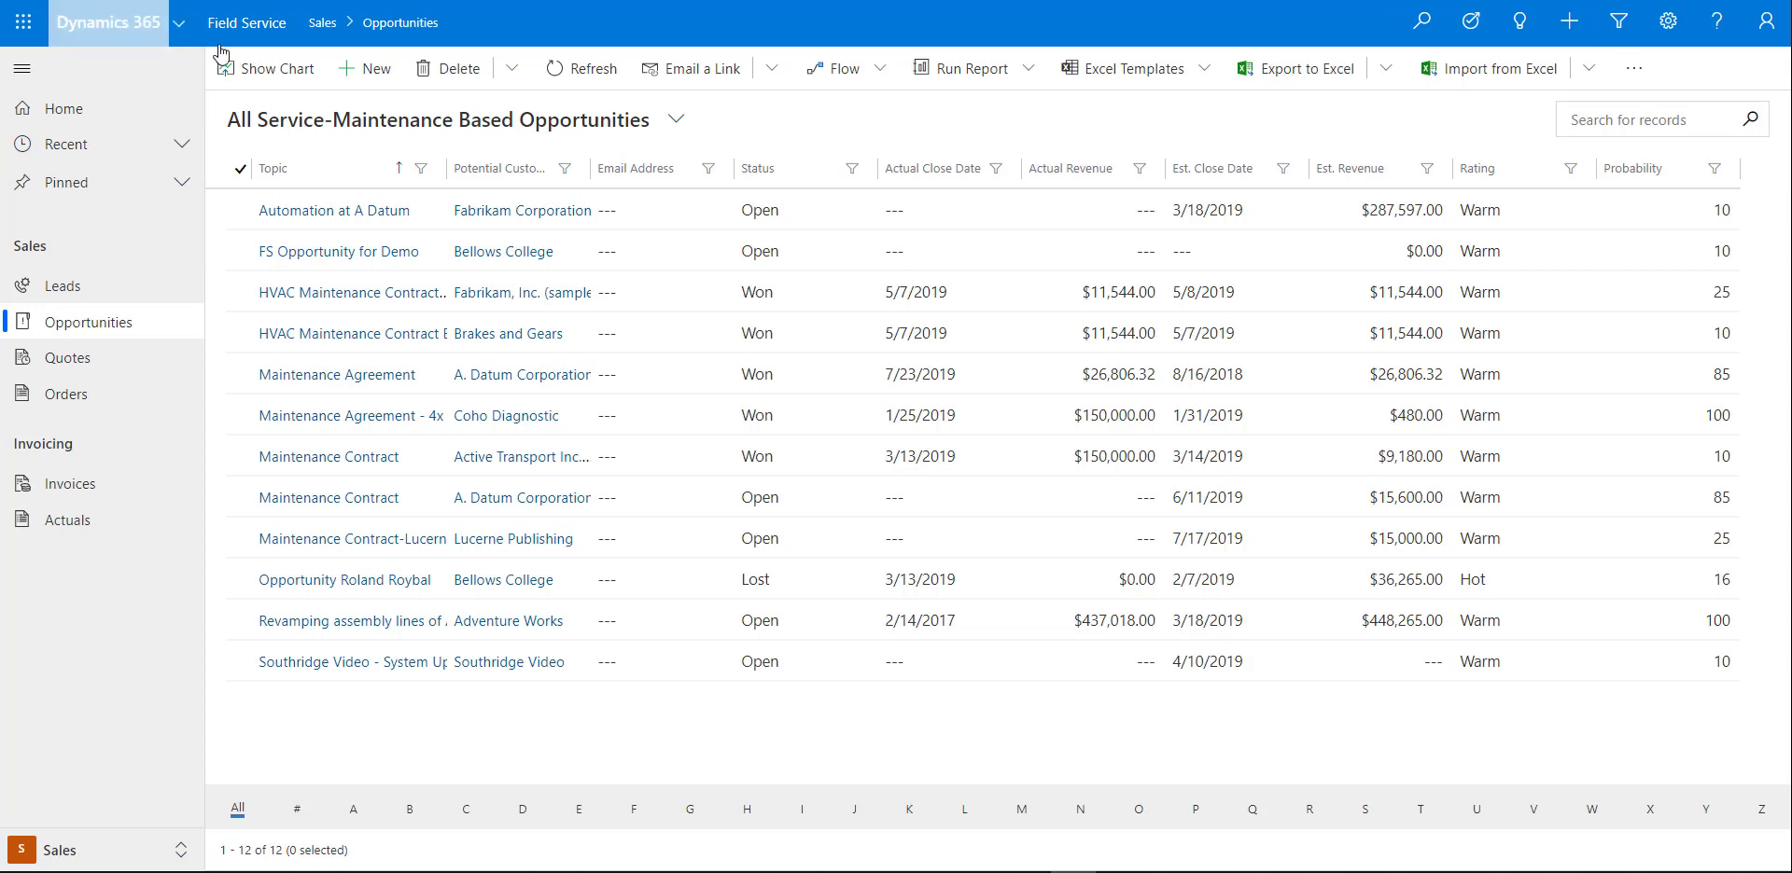
{"action": "left_click", "coordinate": [177, 32]}
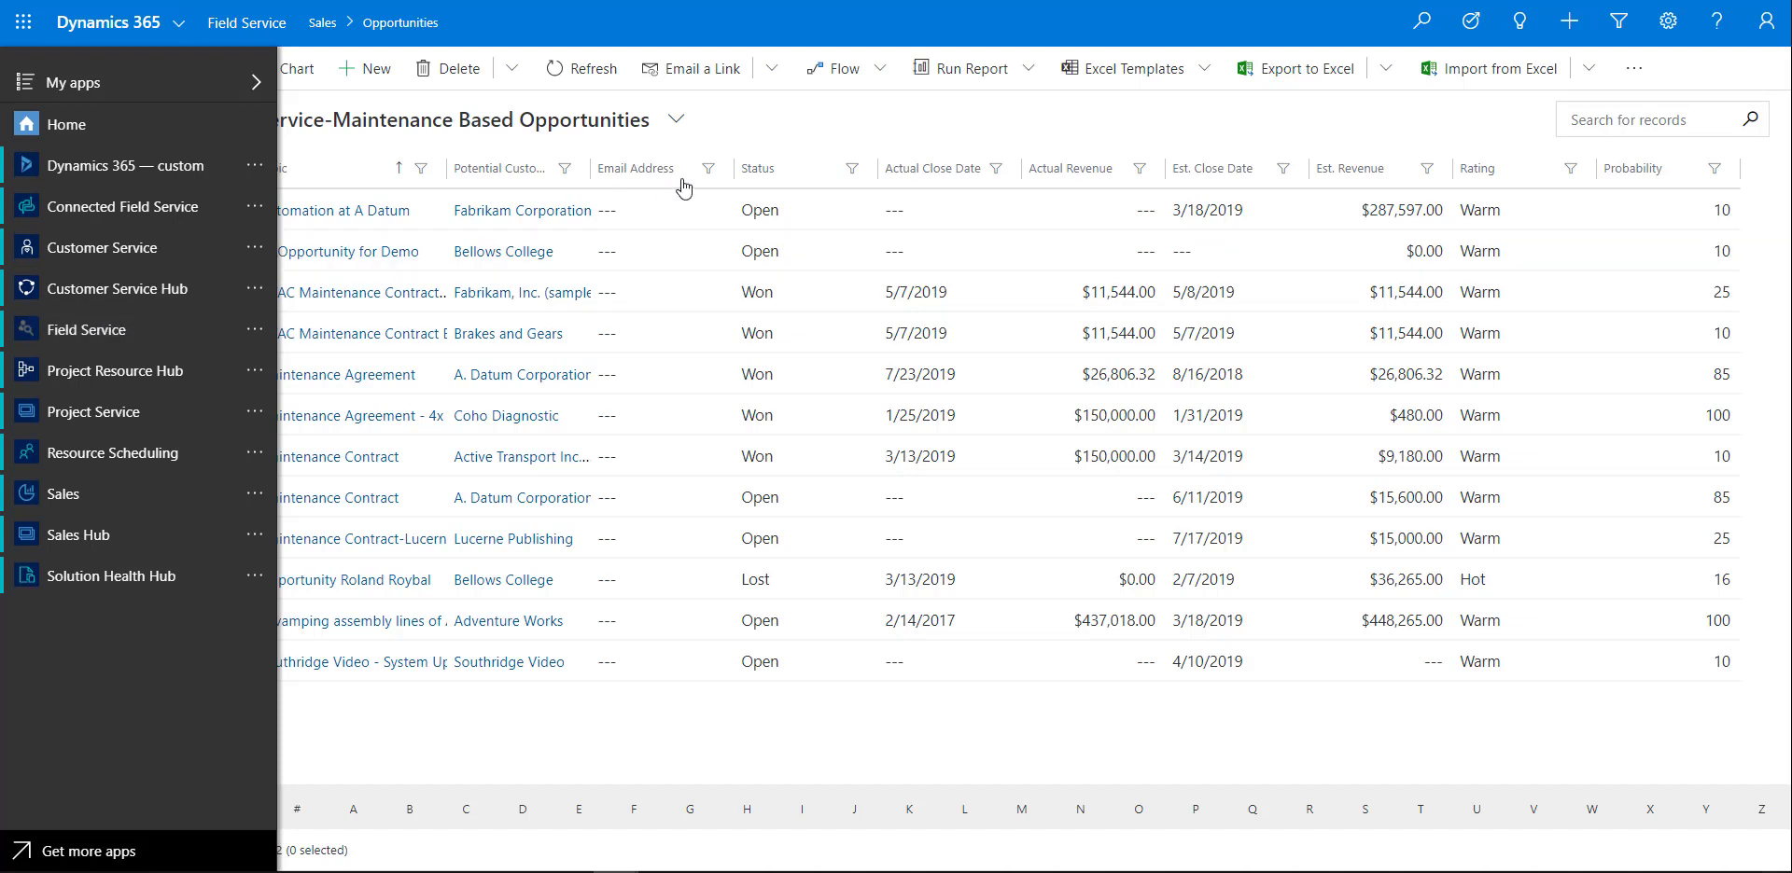
{"action": "left_click", "coordinate": [742, 121]}
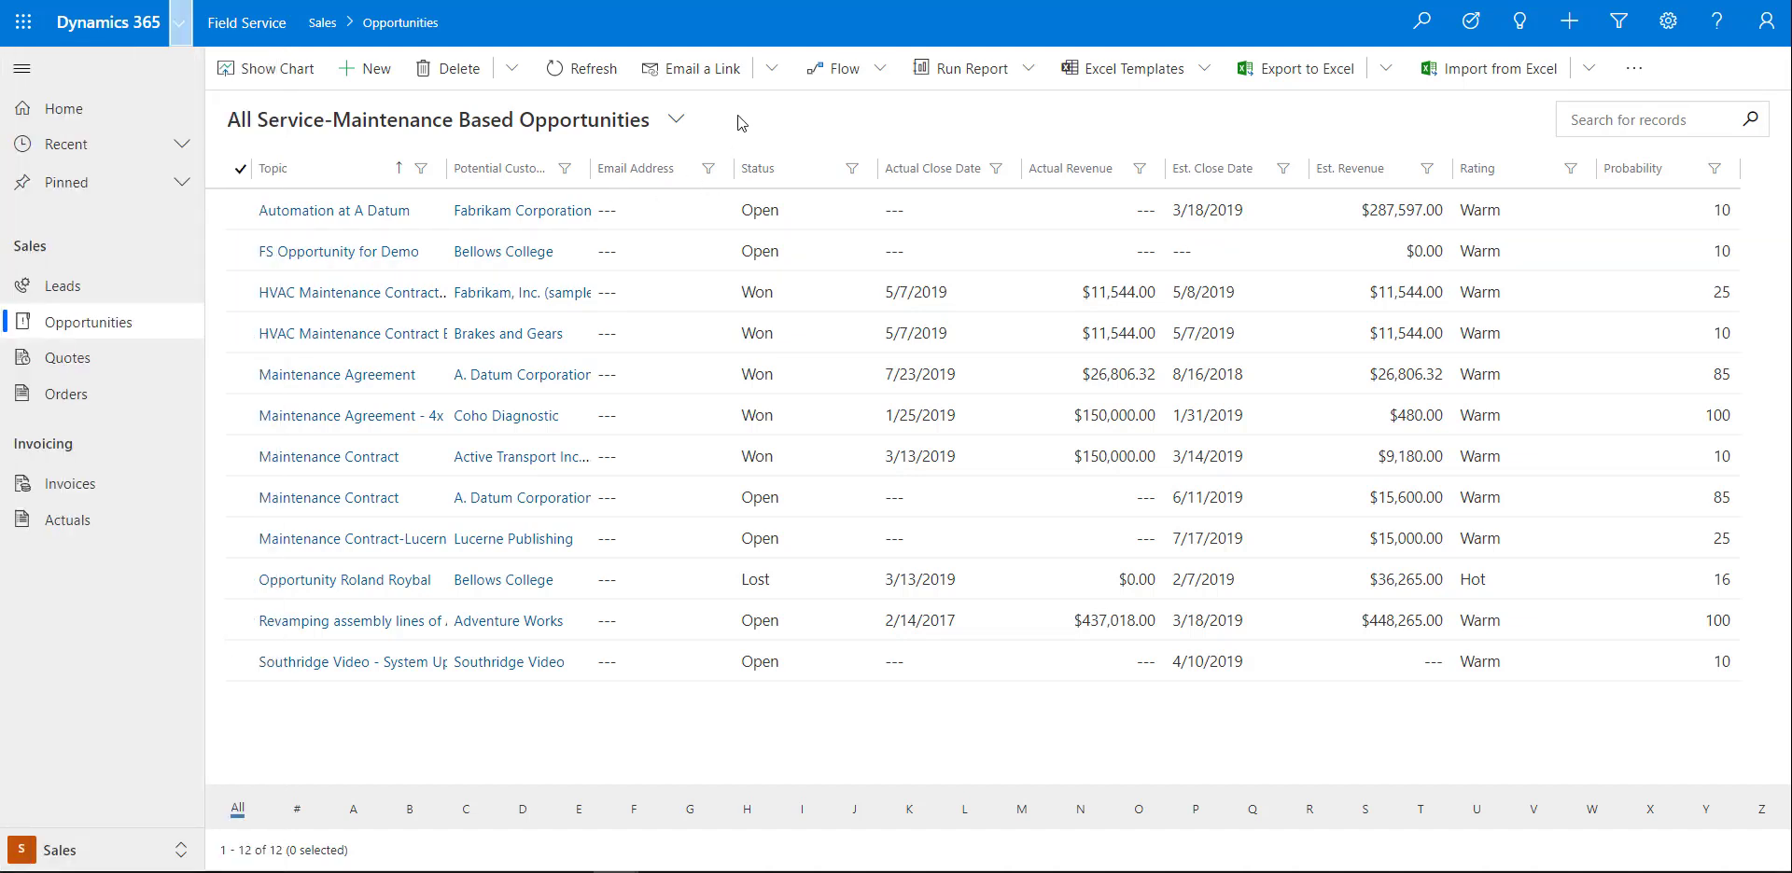
{"action": "left_click", "coordinate": [149, 856]}
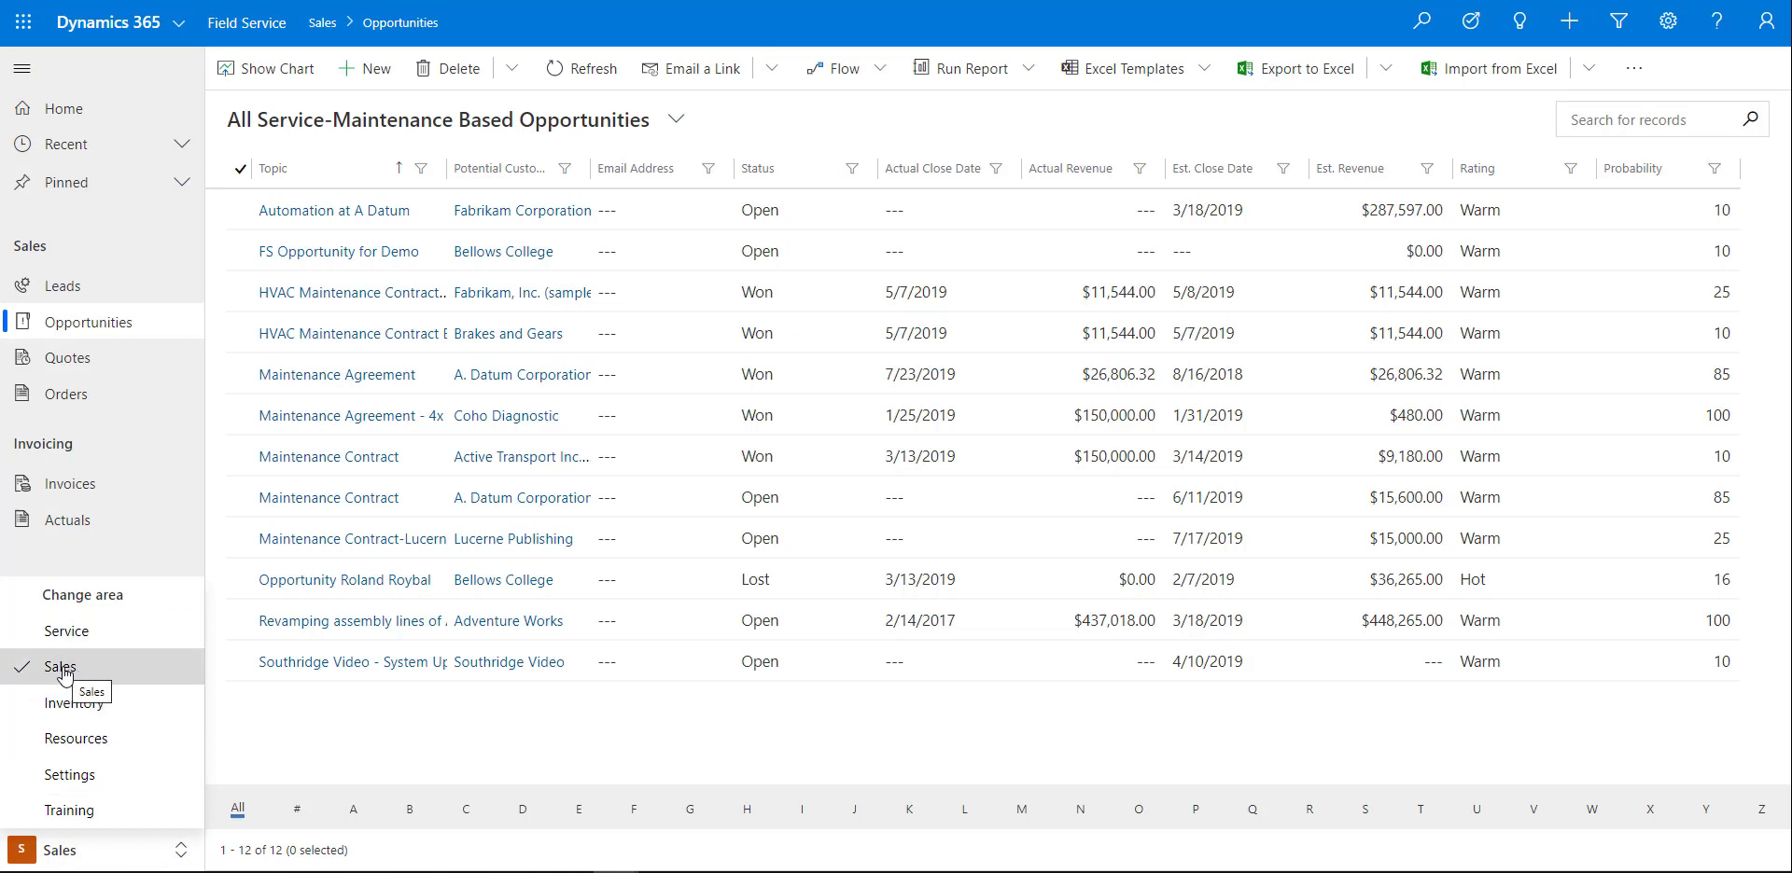
{"action": "left_click", "coordinate": [243, 742]}
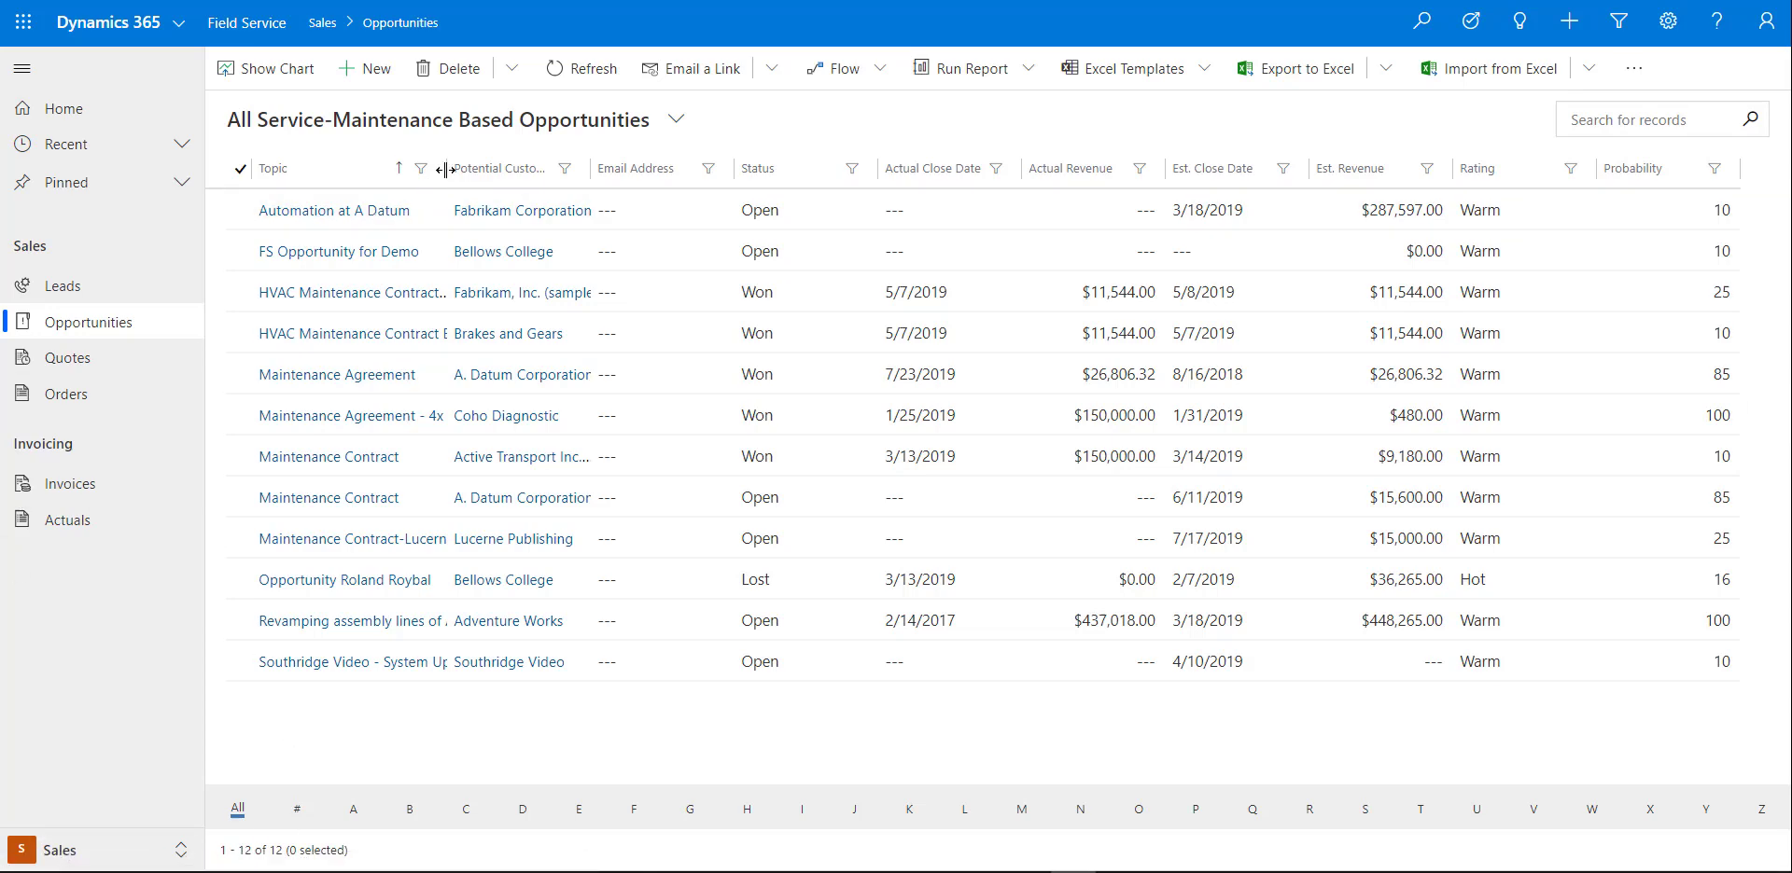
Widen the Topic column and open the Maintenance Agreement - 4x Oil Change opportunity, checking which form it uses
{"action": "left_click_drag", "start_coordinate": [445, 168], "coordinate": [557, 170]}
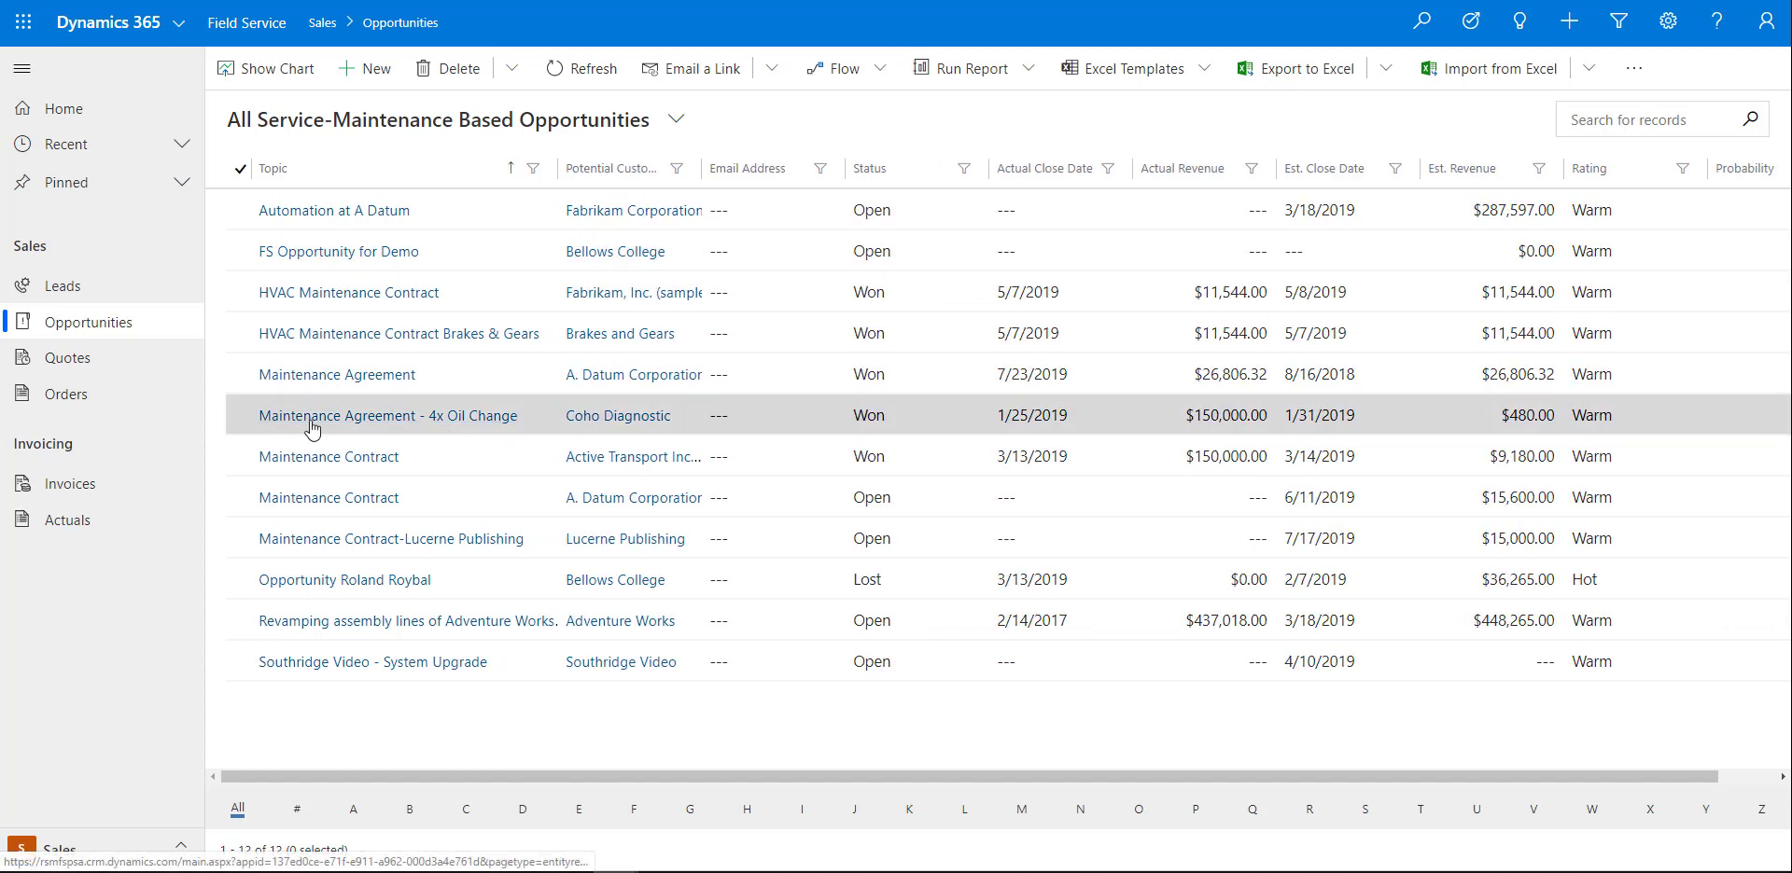
{"action": "left_click", "coordinate": [375, 418]}
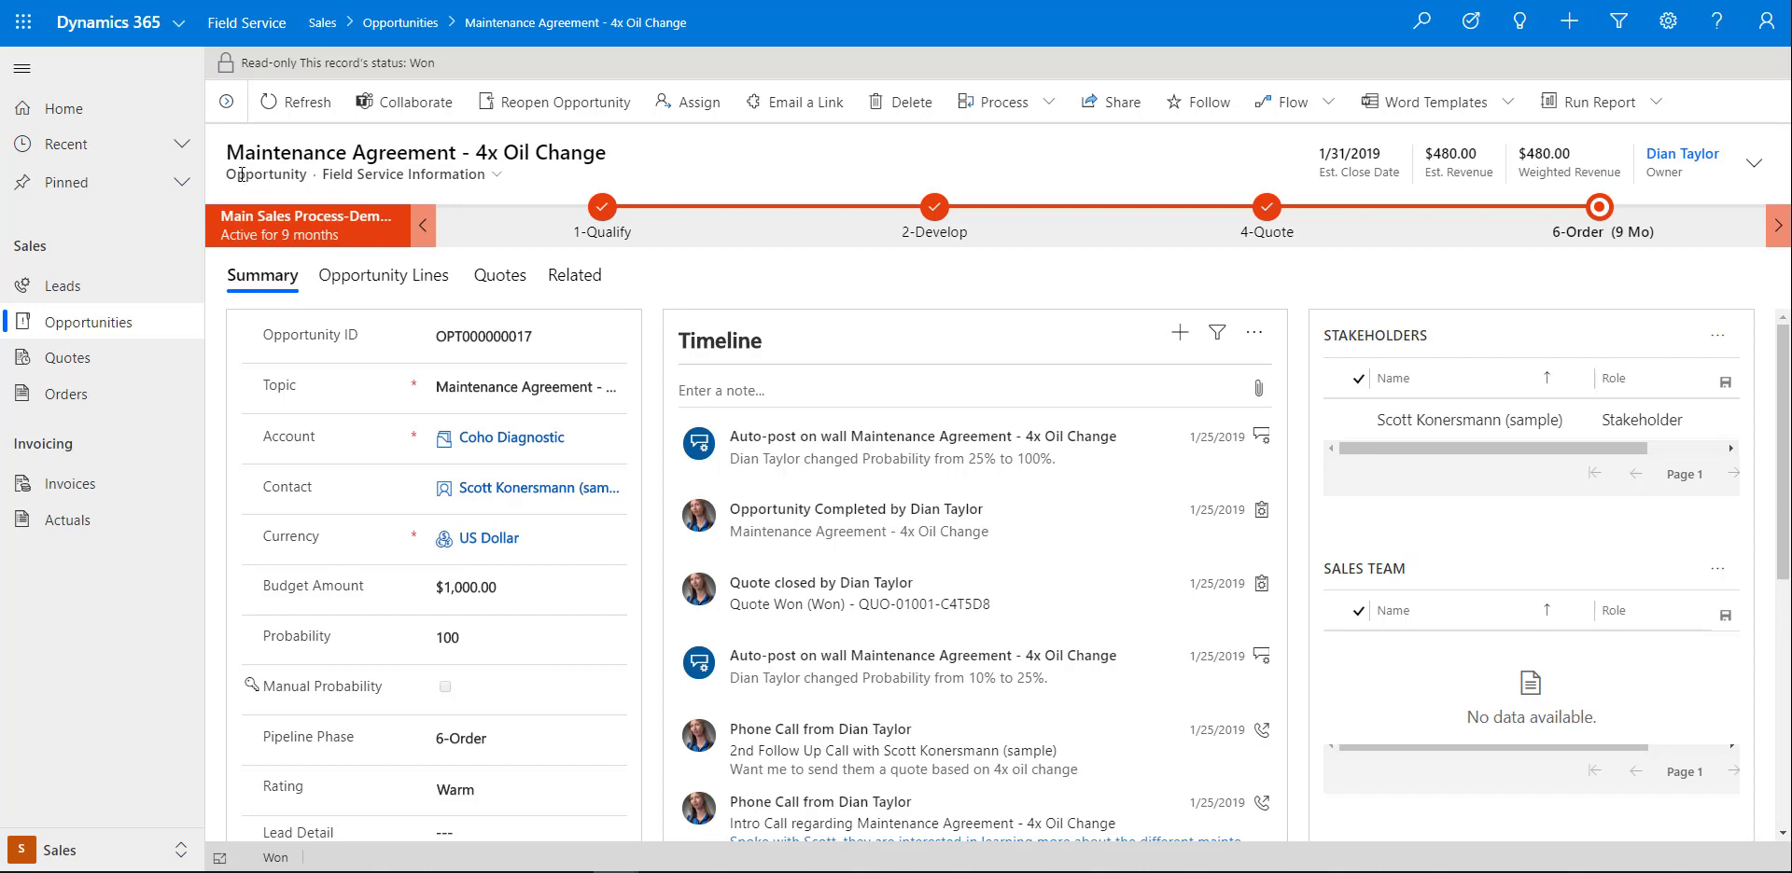
{"action": "left_click_drag", "start_coordinate": [324, 176], "coordinate": [489, 177]}
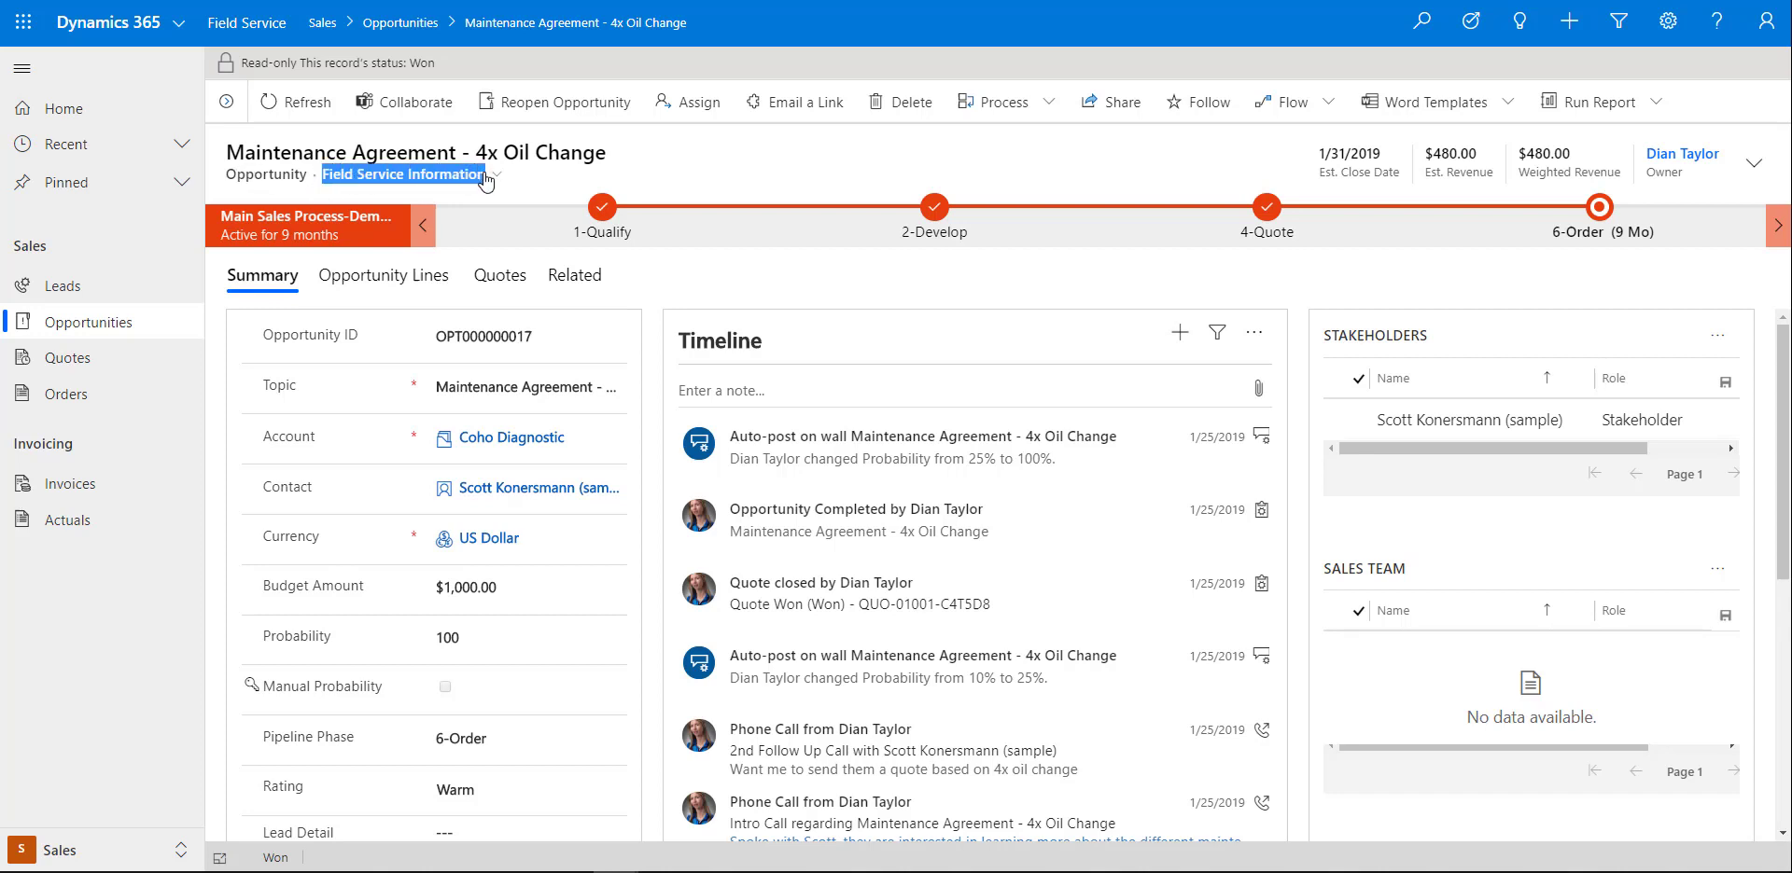
{"action": "left_click", "coordinate": [834, 161]}
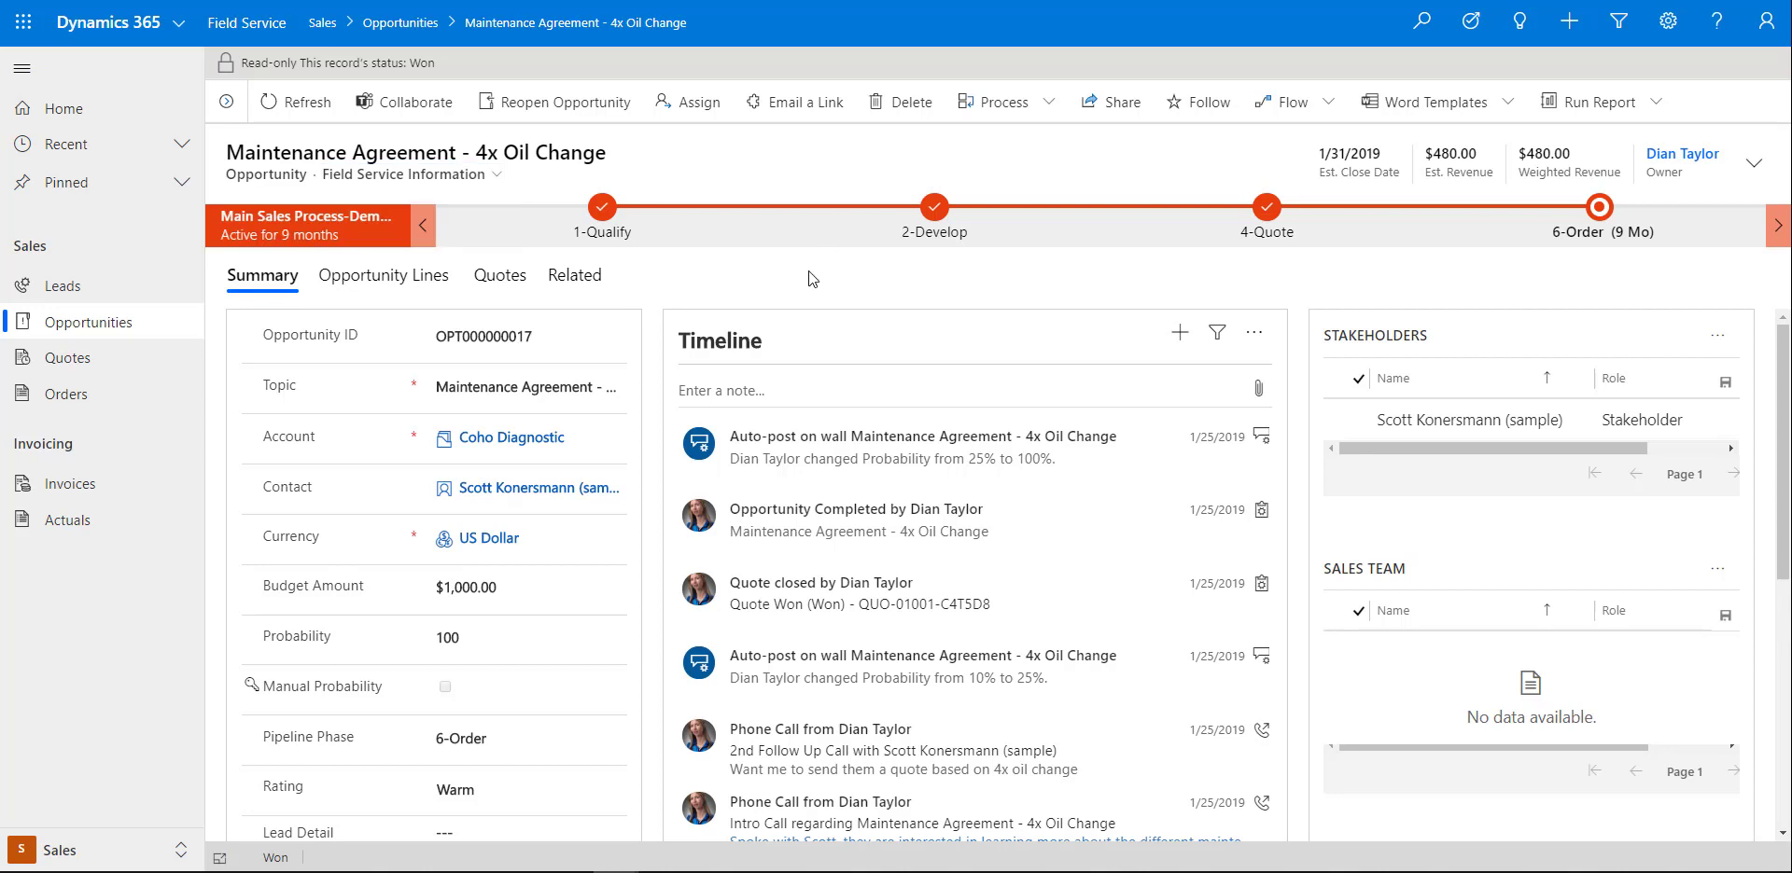
Review the opportunity's 2-Develop stage details and its service-based opportunity lines
{"action": "left_click", "coordinate": [933, 228]}
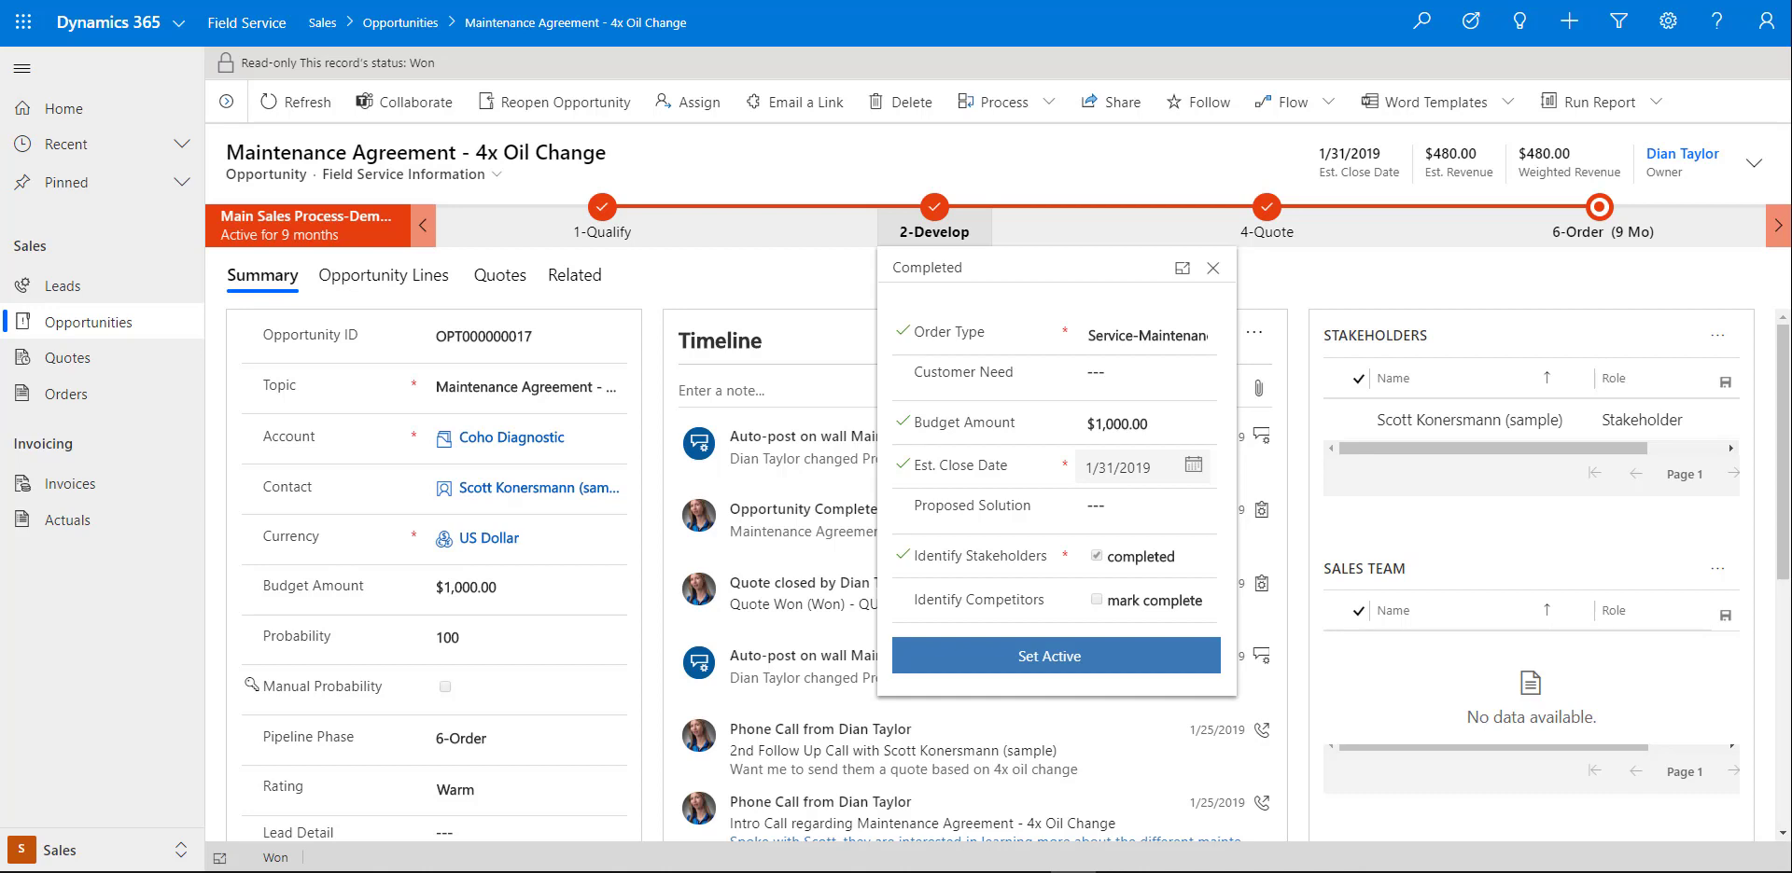
{"action": "left_click", "coordinate": [744, 179]}
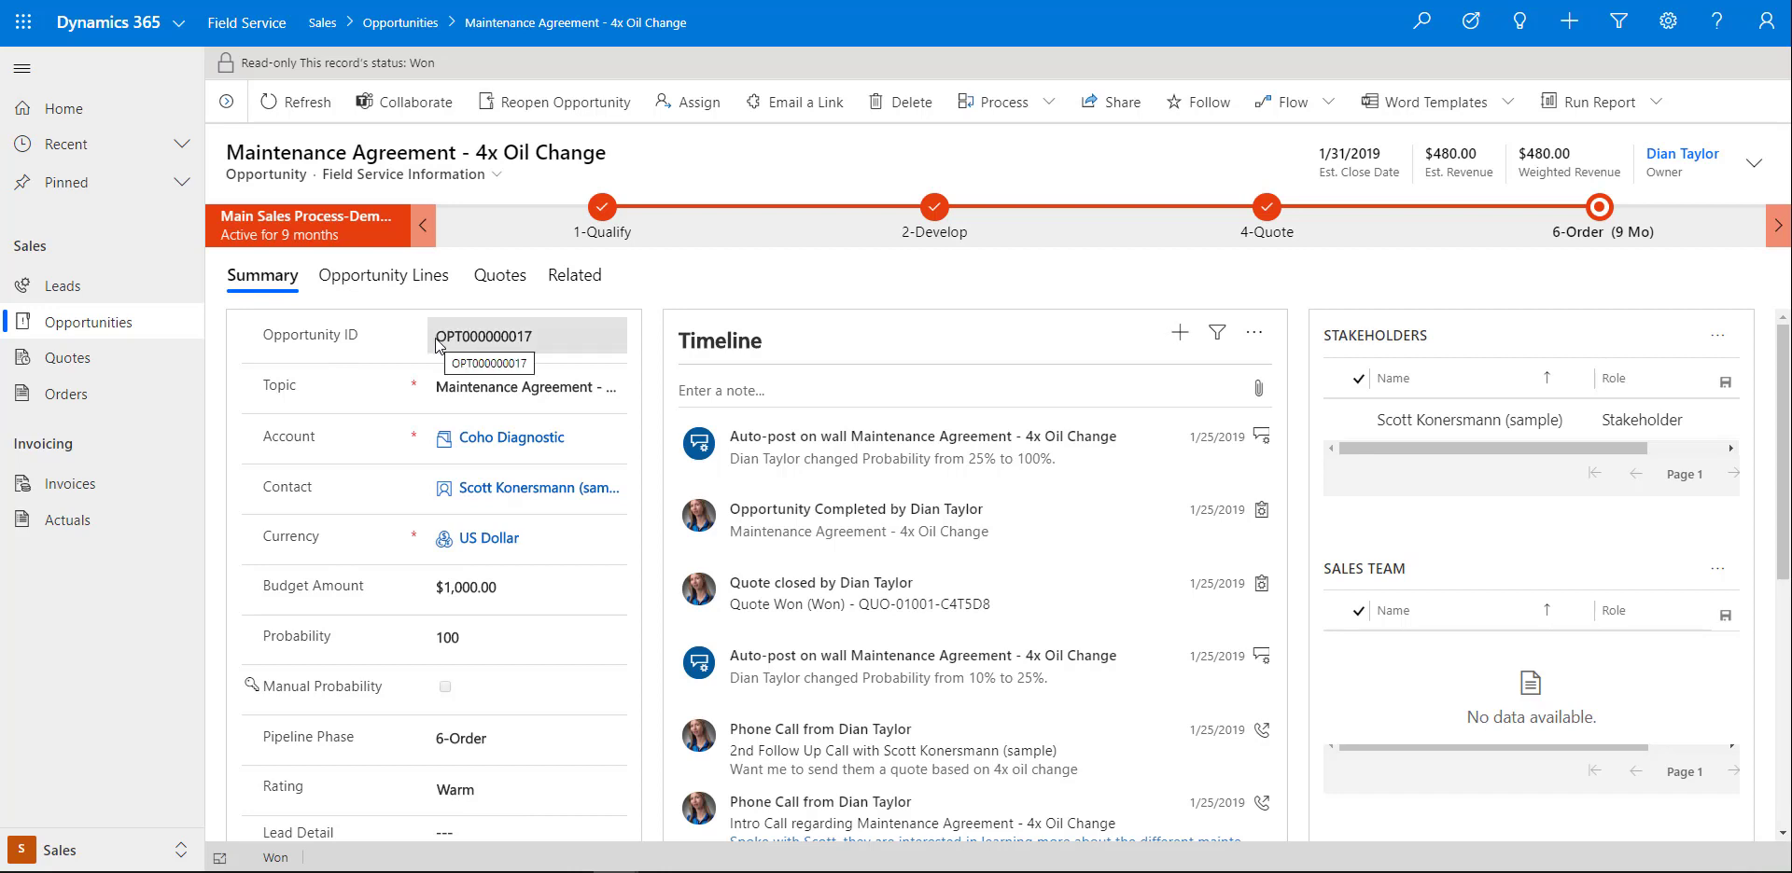
{"action": "left_click", "coordinate": [389, 283]}
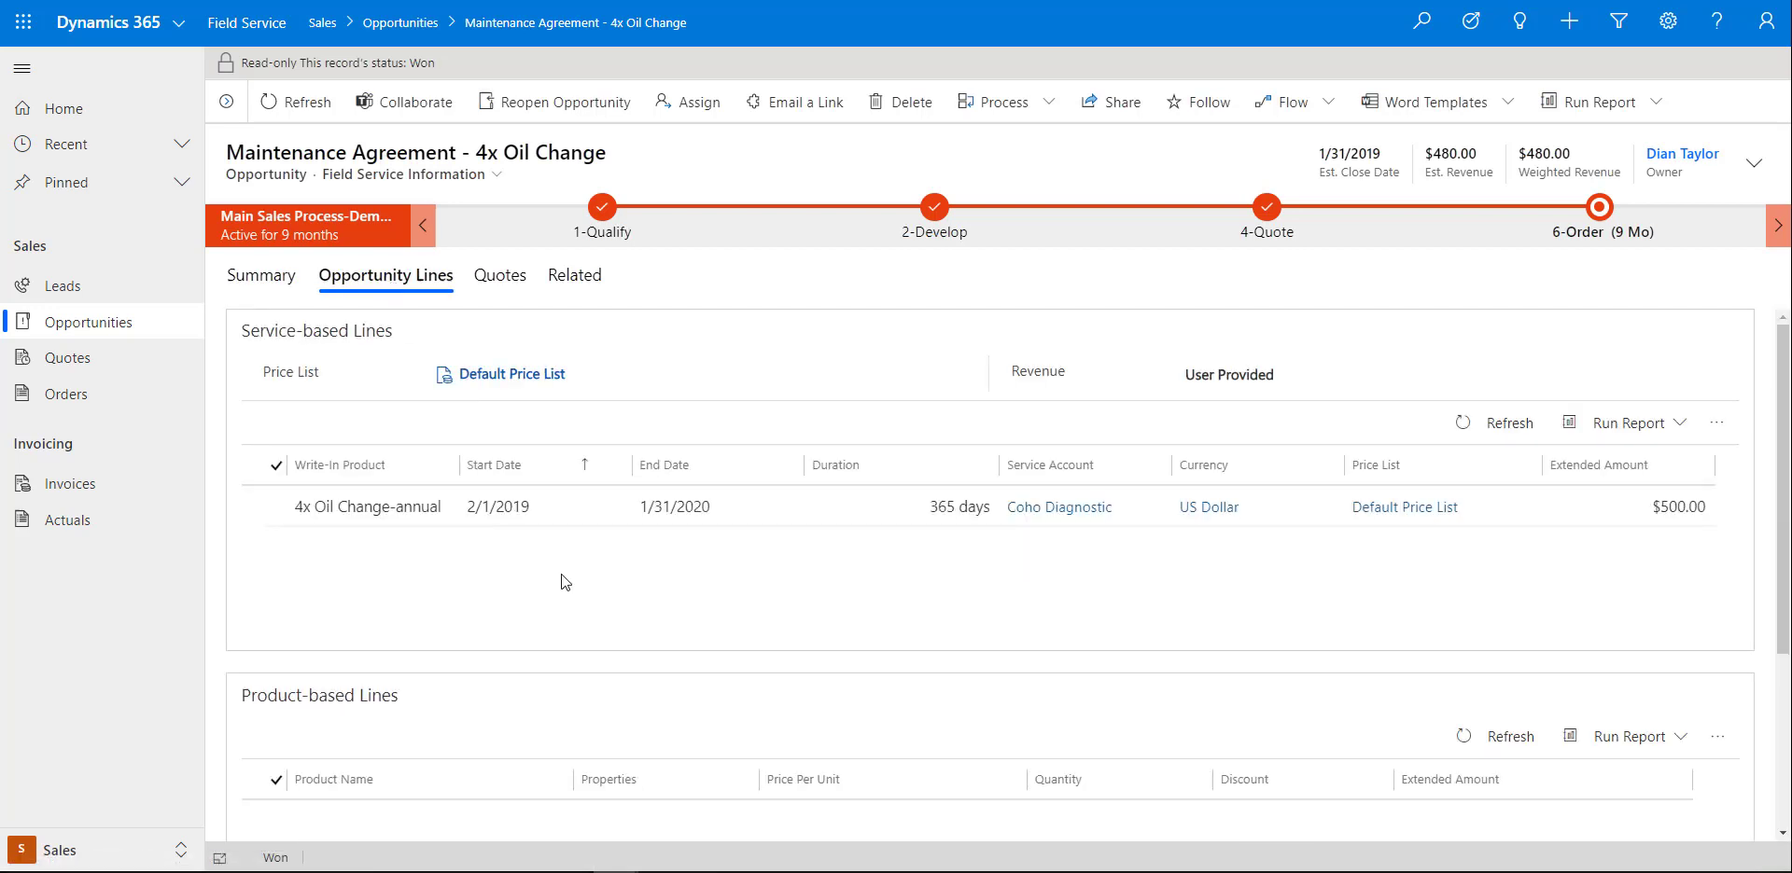
{"action": "left_click_drag", "start_coordinate": [395, 332], "coordinate": [240, 332]}
{"action": "left_click", "coordinate": [520, 631]}
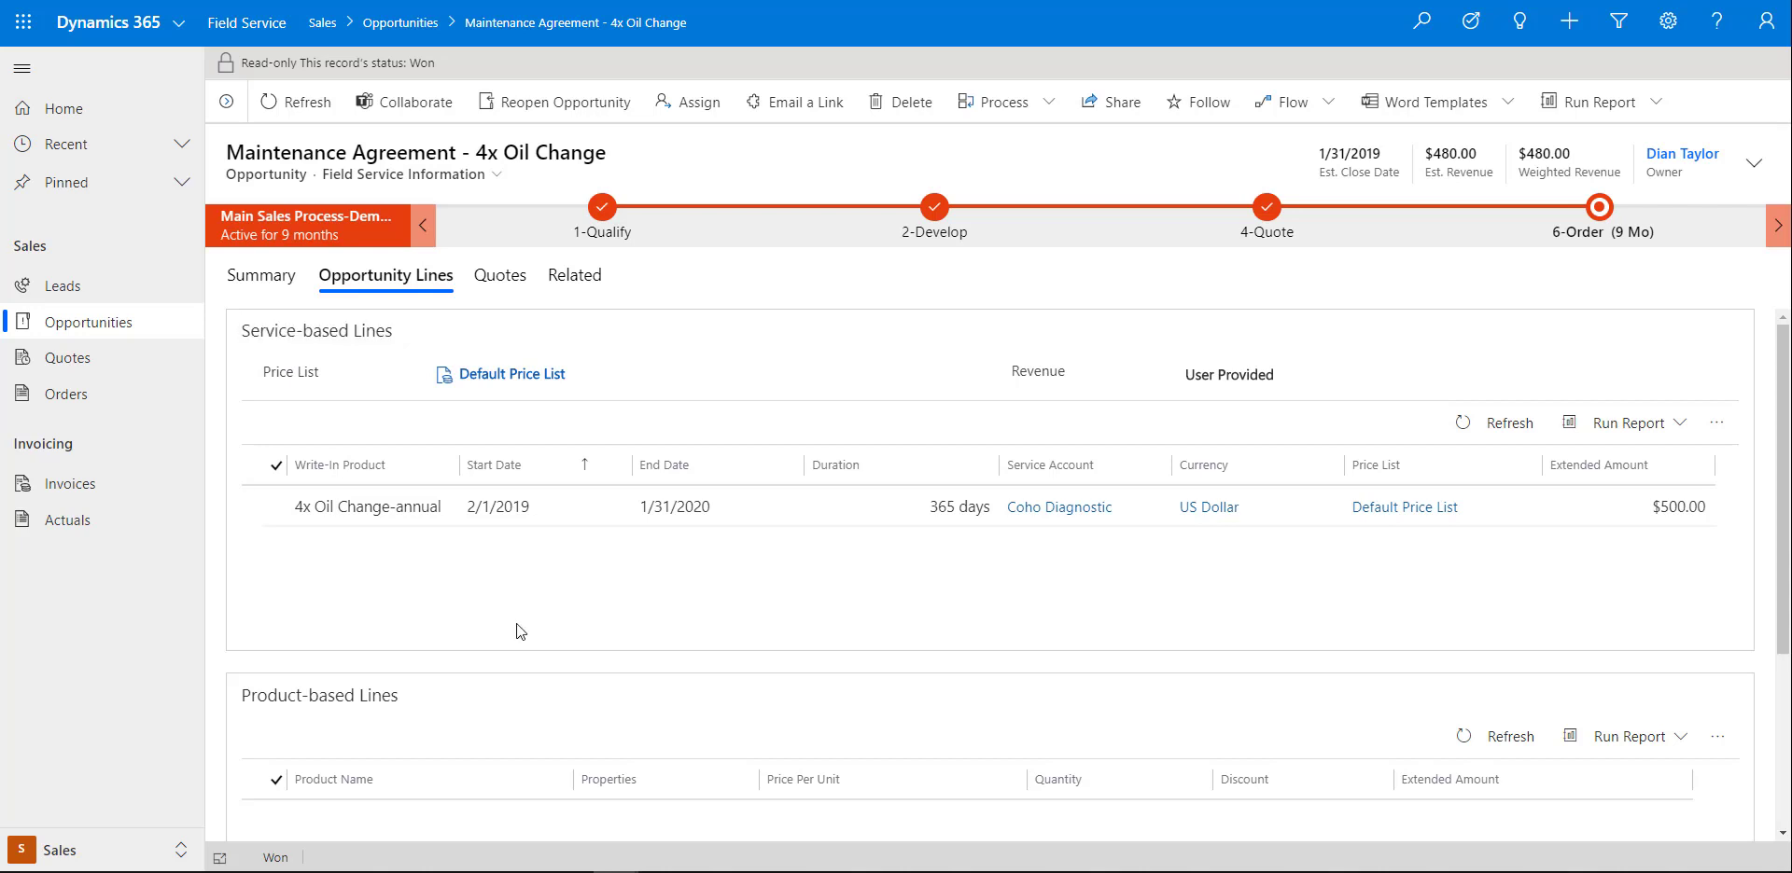
{"action": "left_click", "coordinate": [1722, 427]}
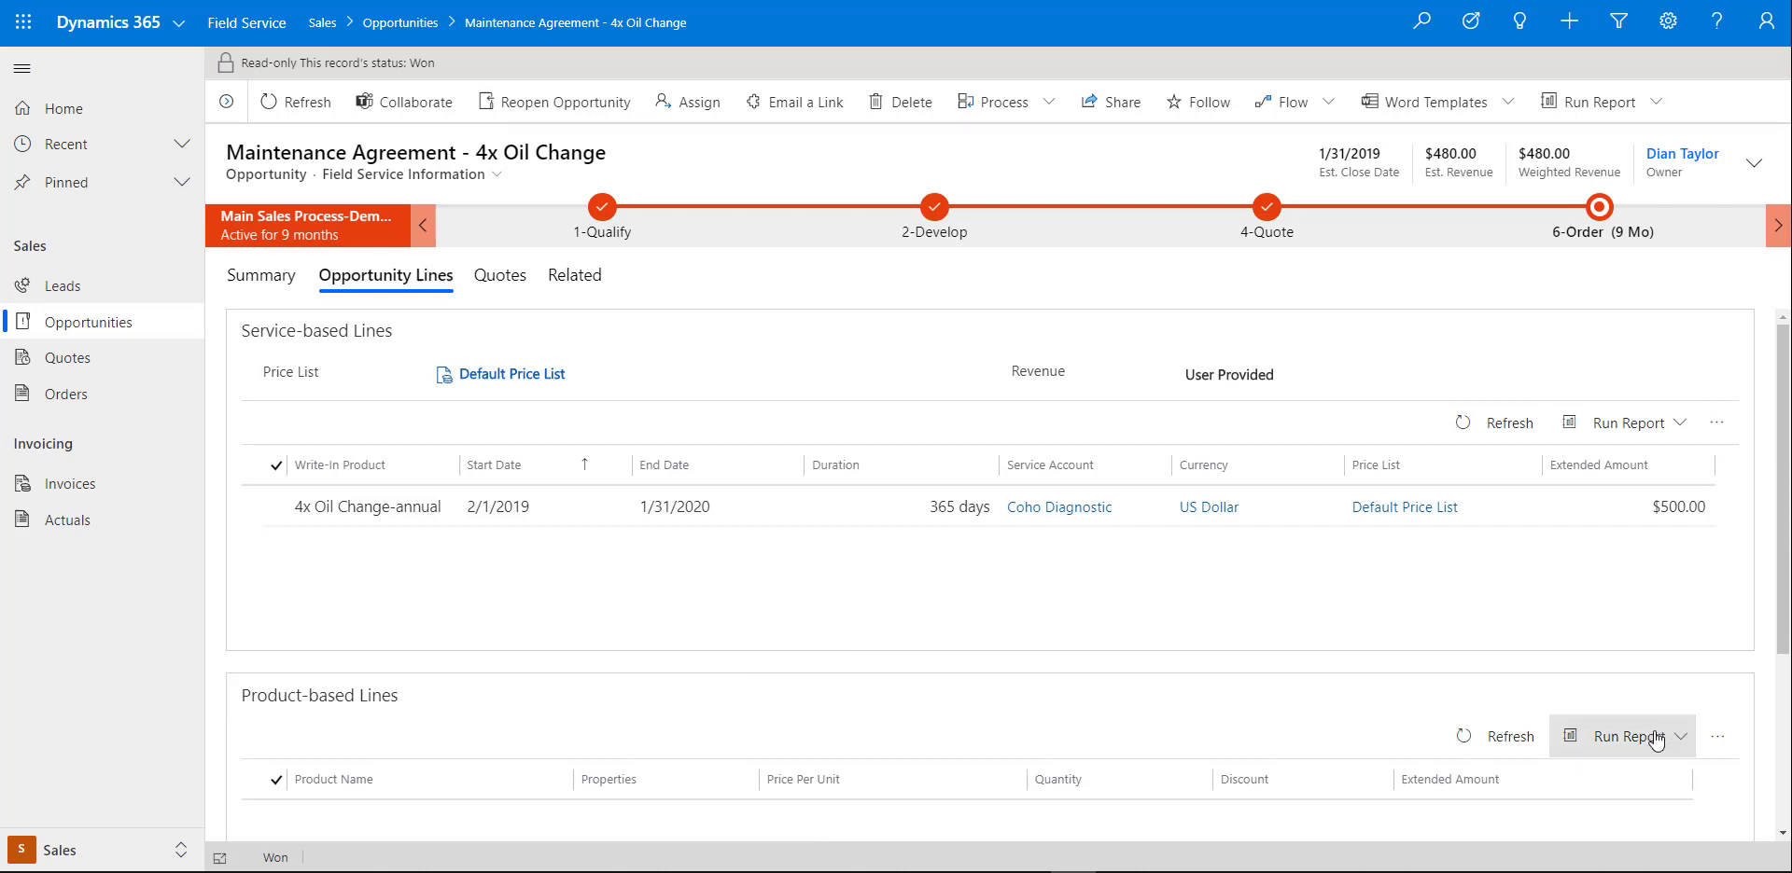
Inspect the form and duration of the 4x Oil Change-annual opportunity line, and return to the opportunity
{"action": "double_click", "coordinate": [485, 510]}
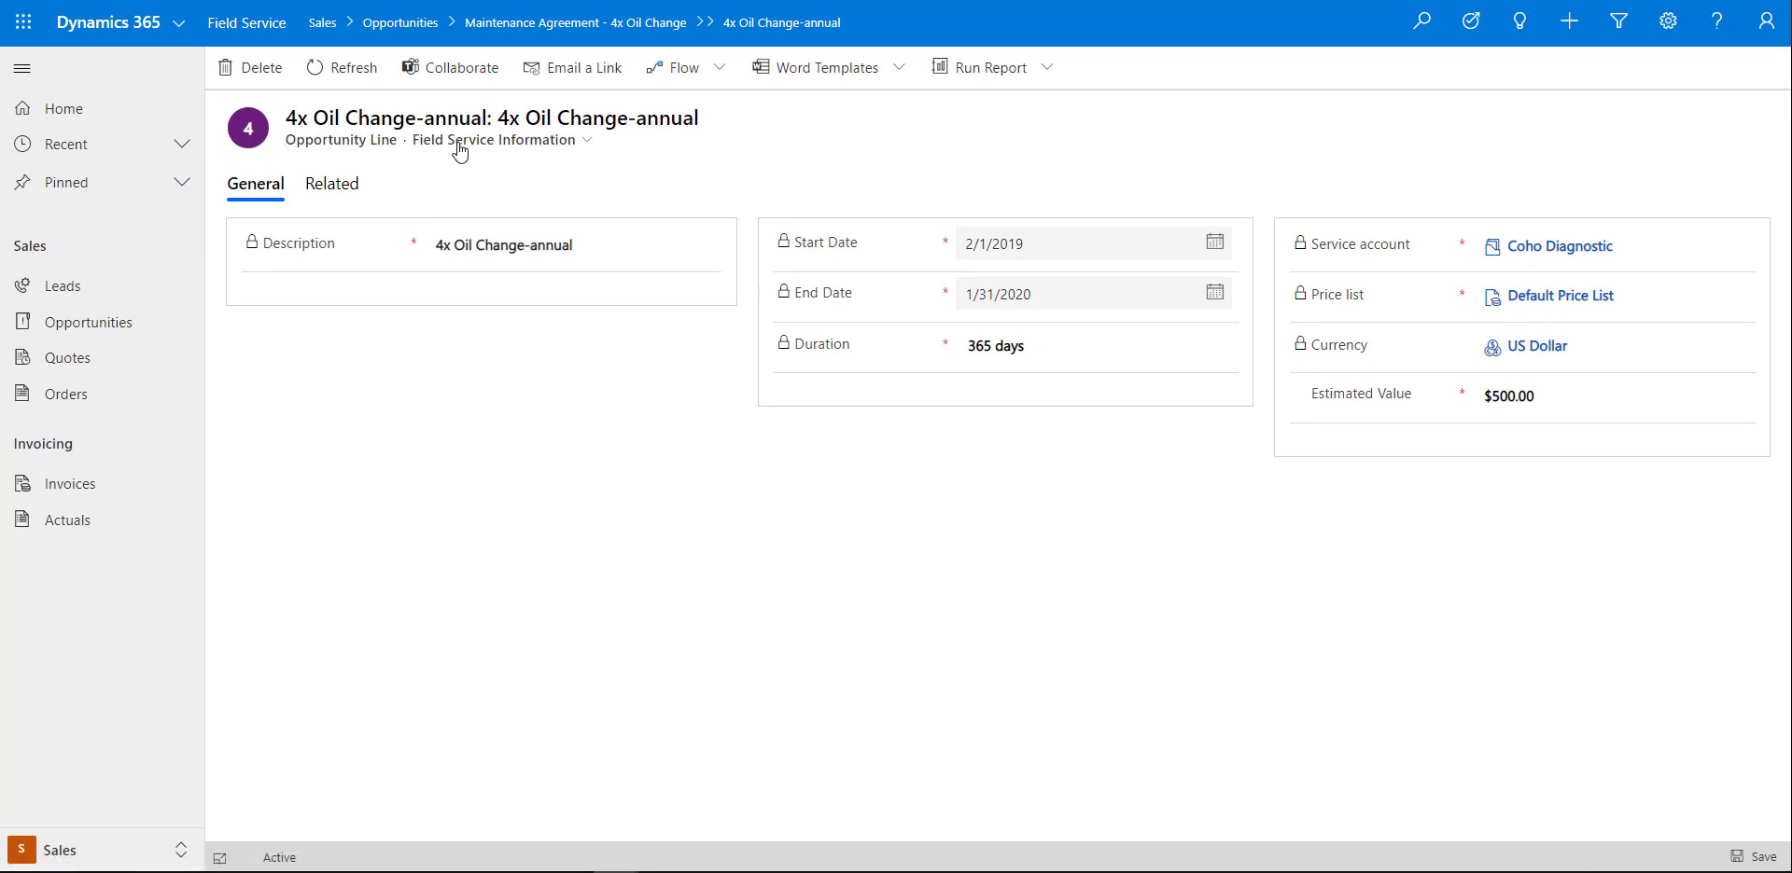
{"action": "left_click_drag", "start_coordinate": [412, 143], "coordinate": [494, 143]}
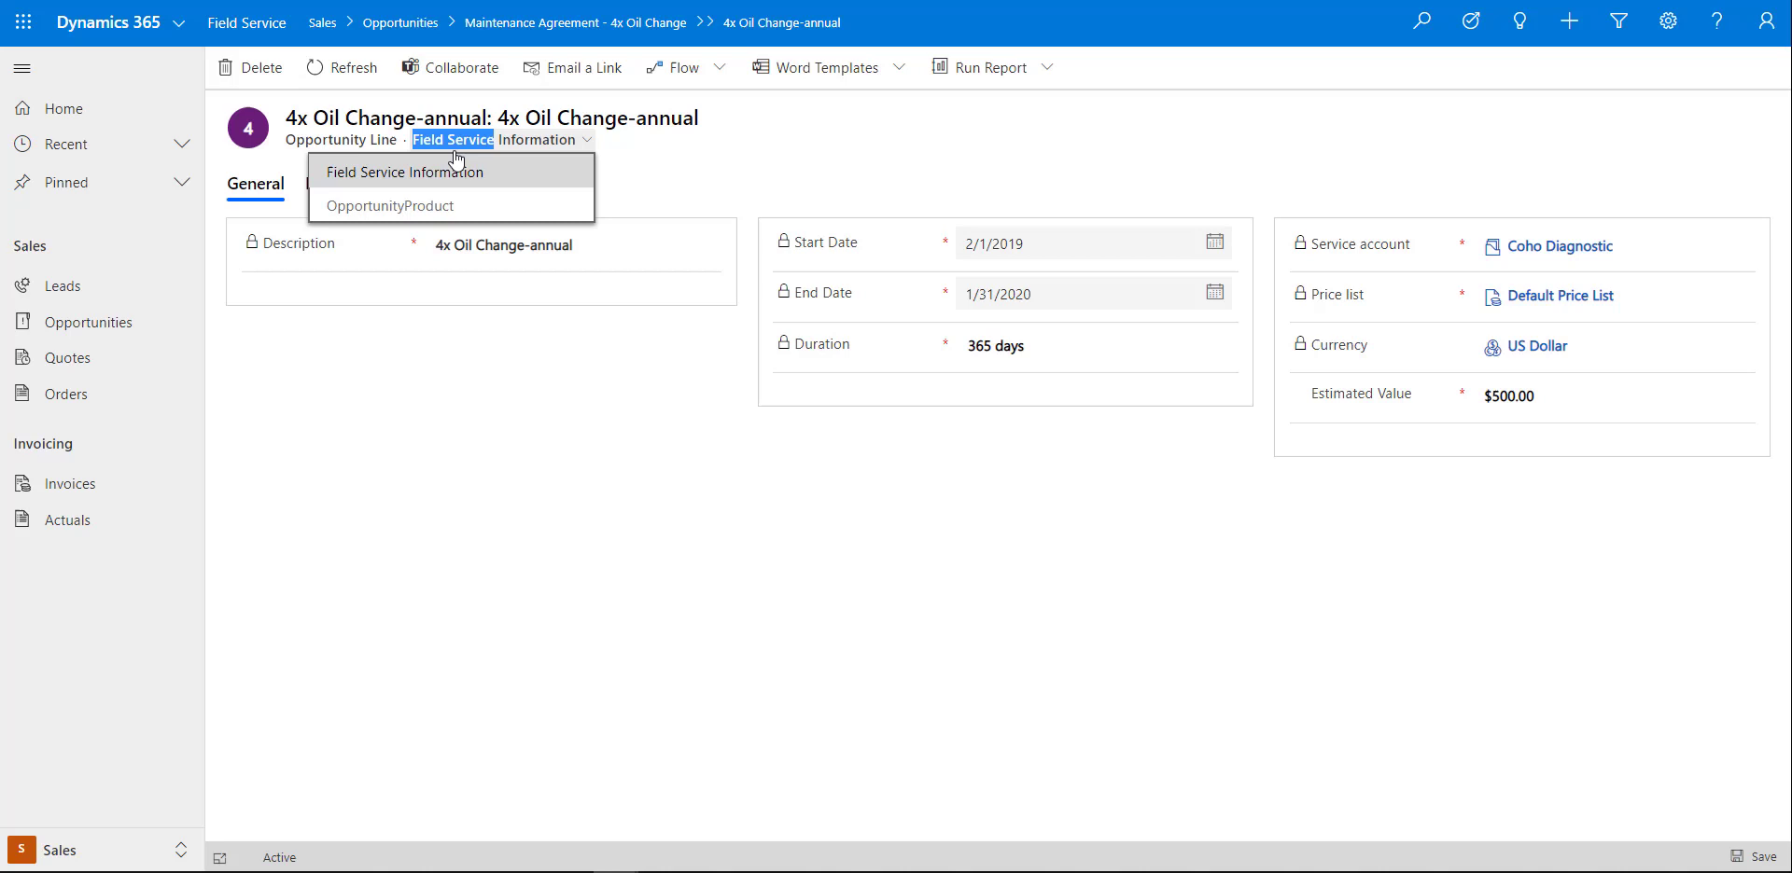
{"action": "left_click", "coordinate": [836, 166]}
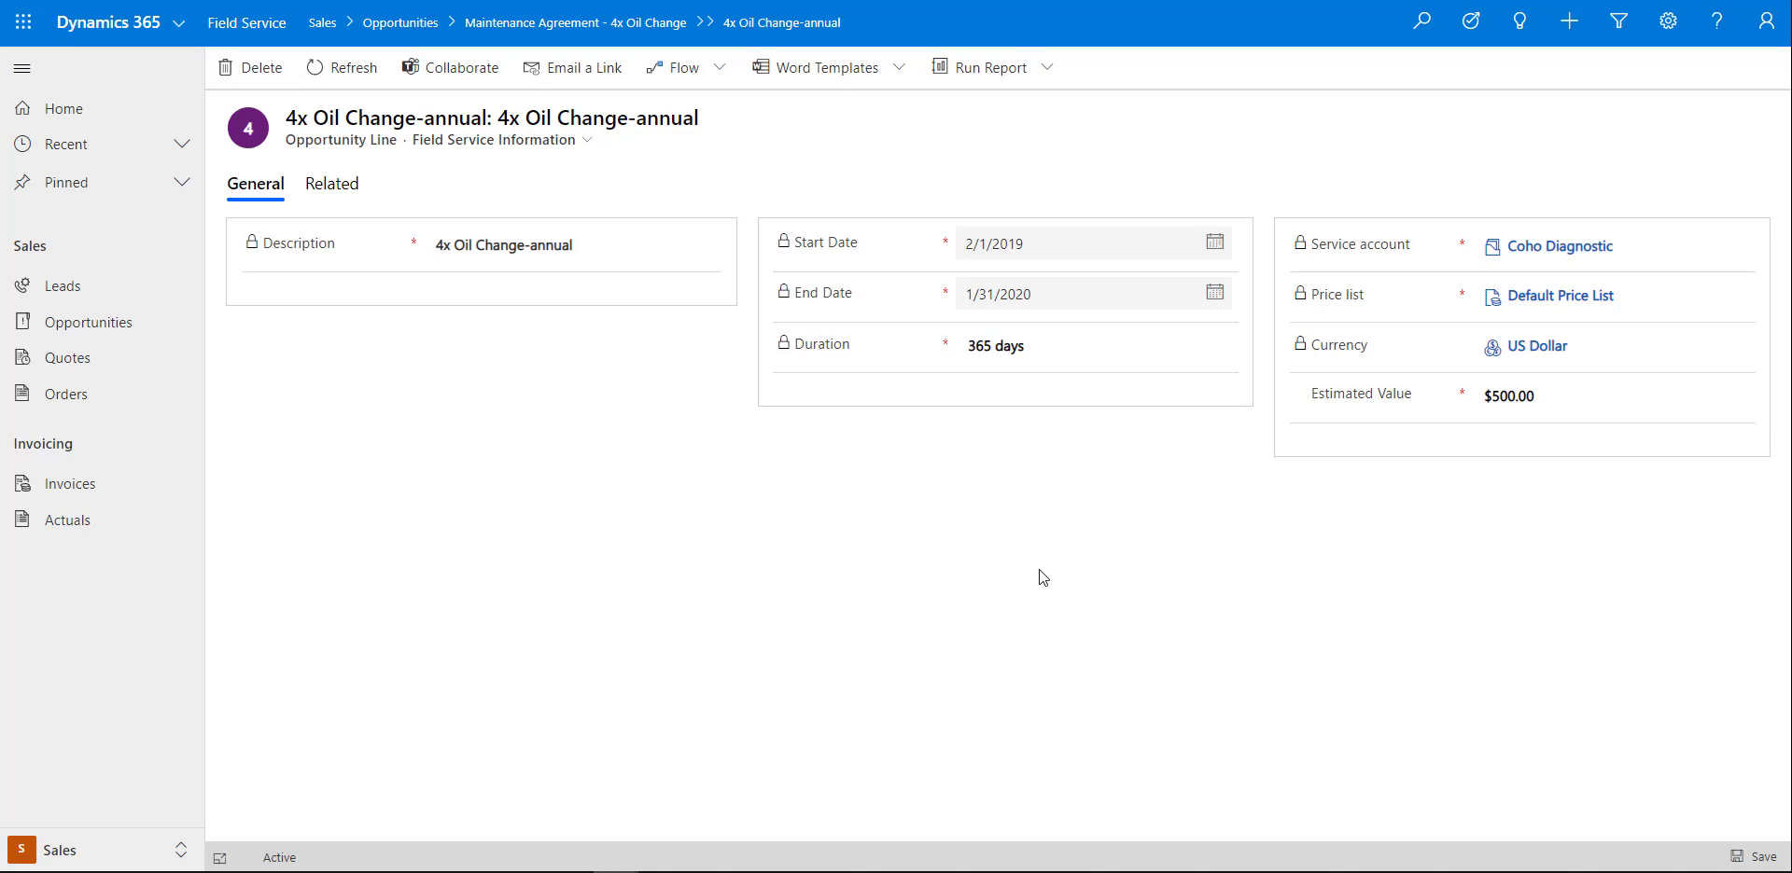
{"action": "left_click", "coordinate": [1048, 348]}
{"action": "left_click_drag", "start_coordinate": [1046, 348], "coordinate": [976, 347]}
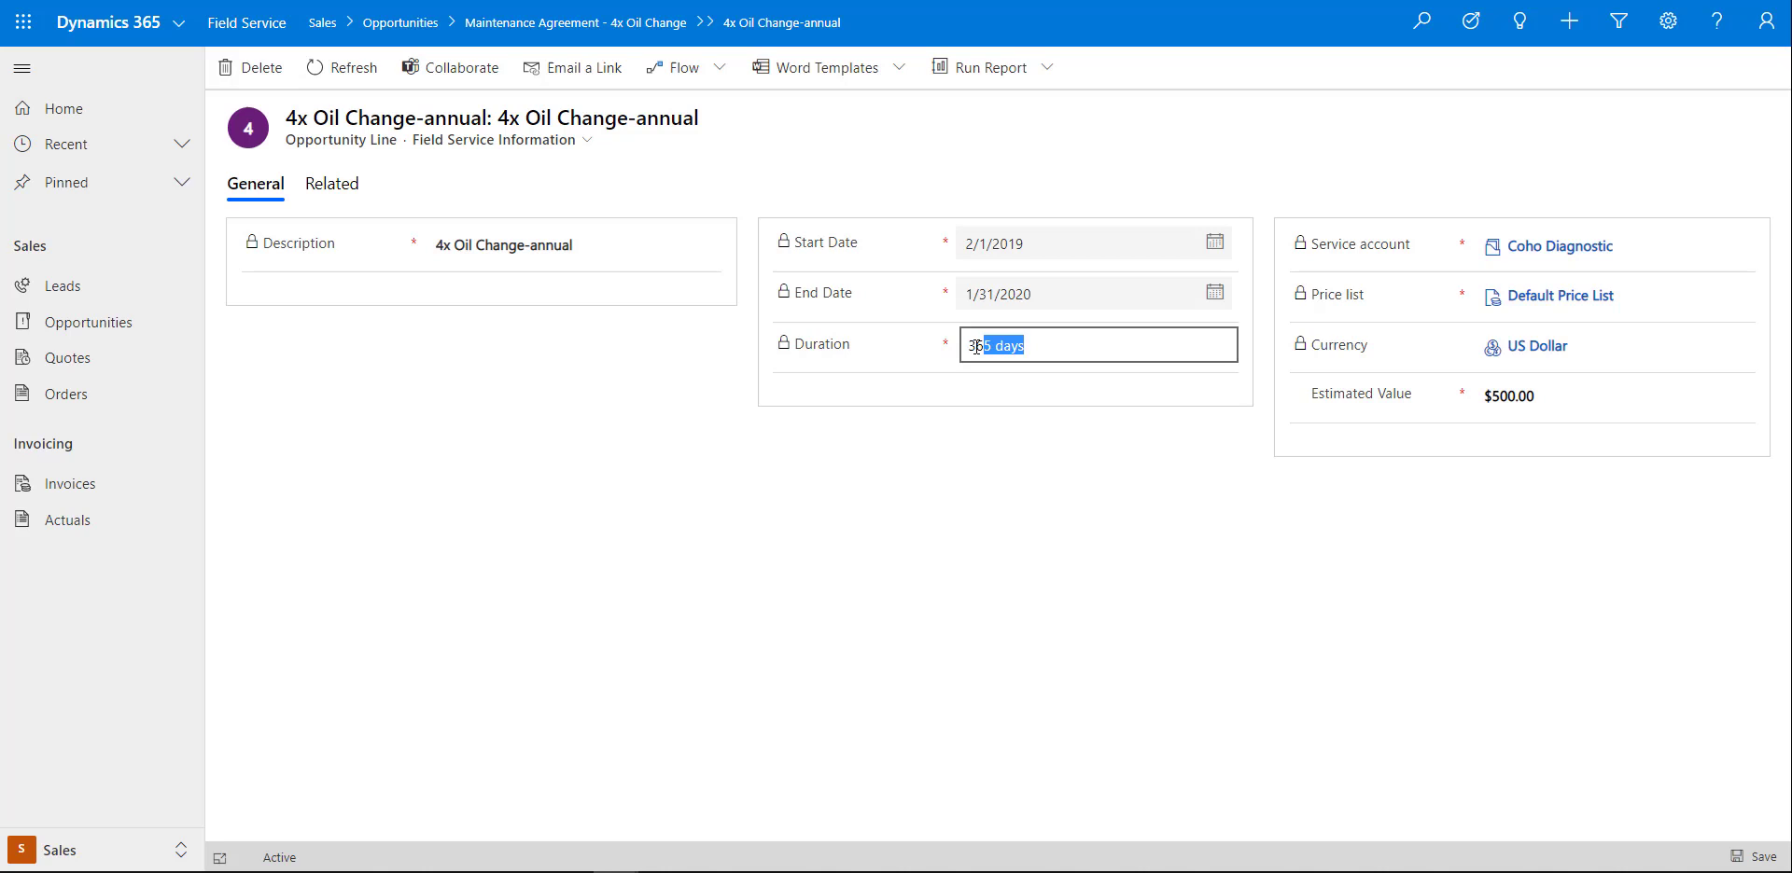
{"action": "left_click", "coordinate": [1073, 547]}
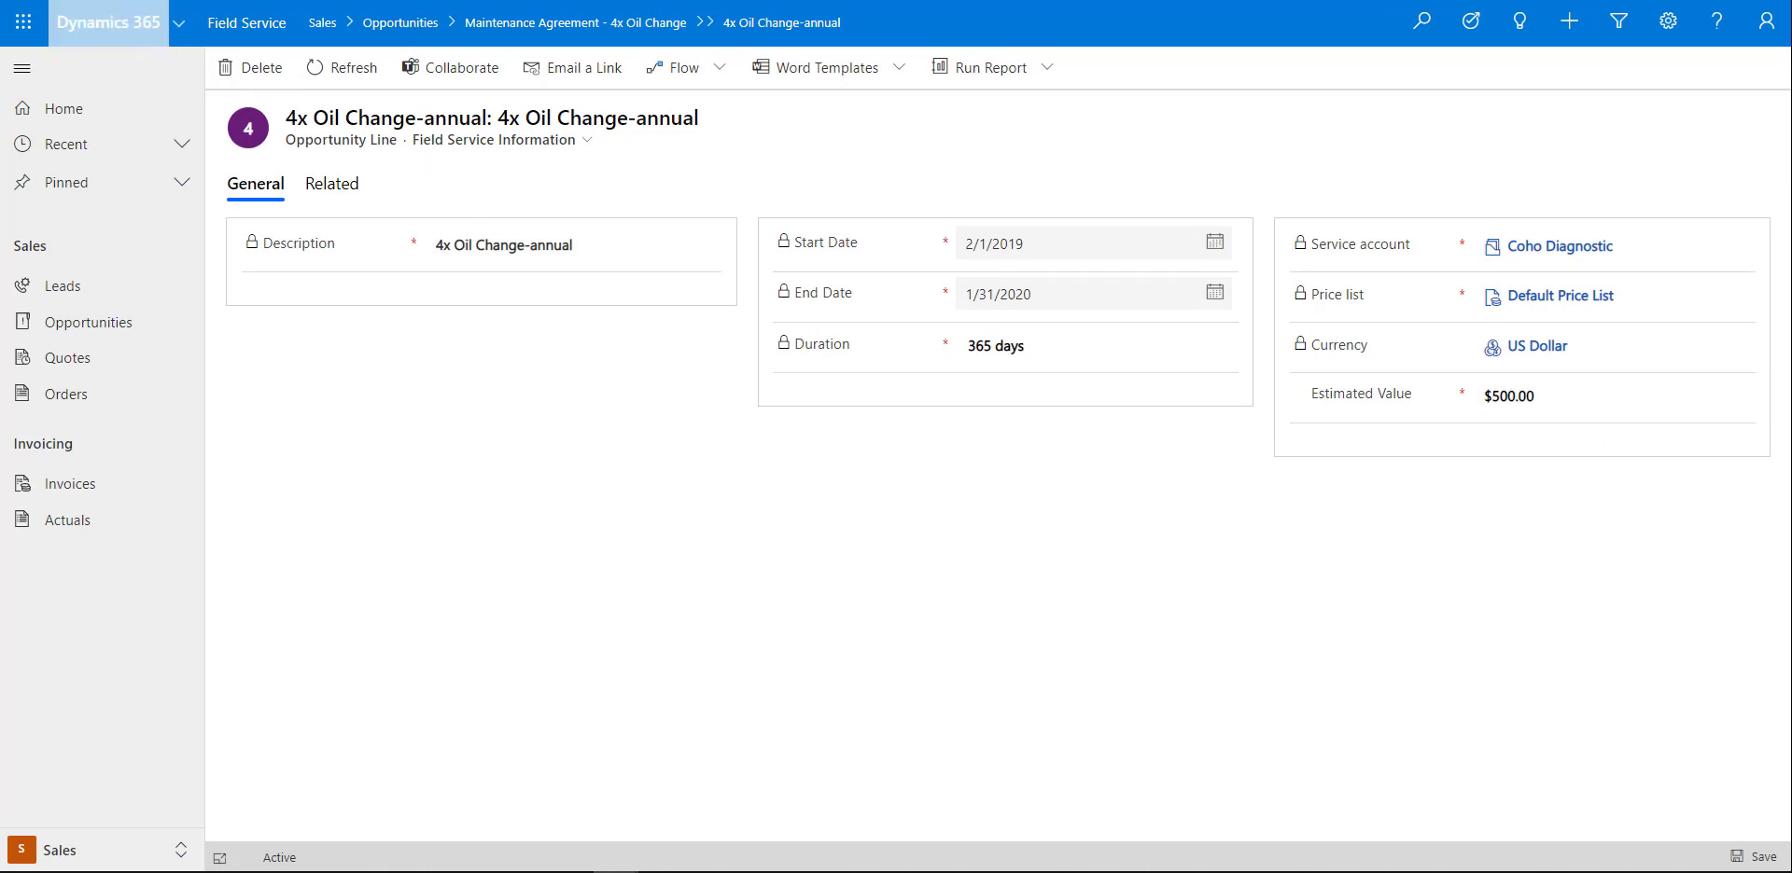
{"action": "key", "text": "alt+Left"}
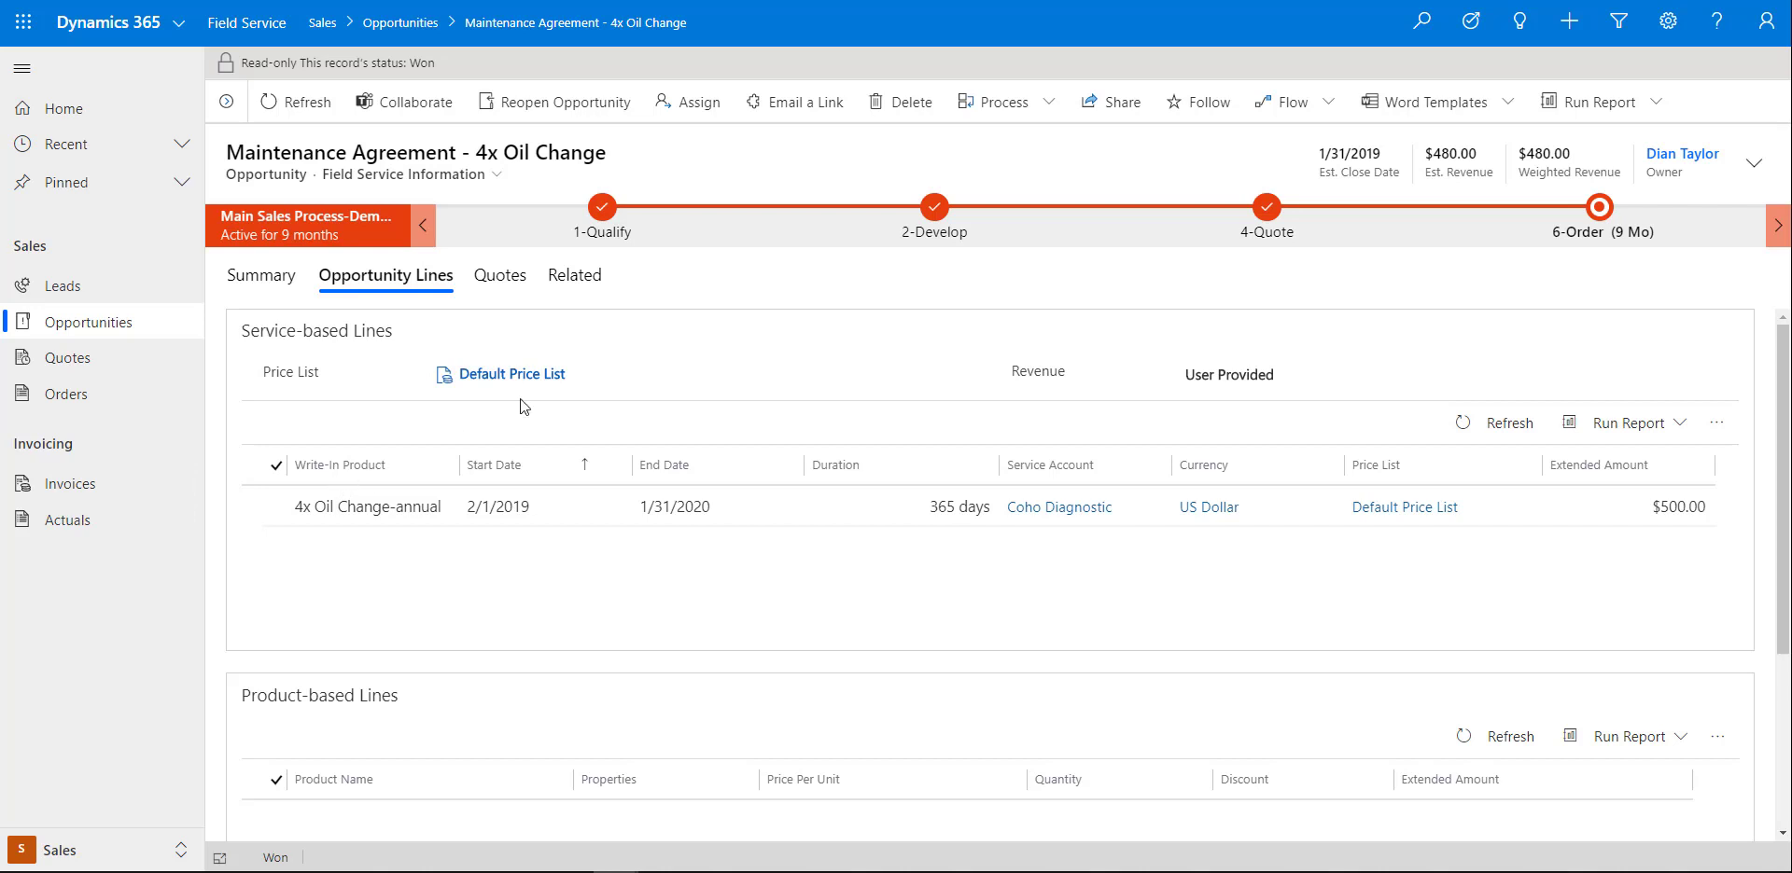
Open the Maintenance Agreement - 4x Oil Change quote from the opportunity's quotes
{"action": "left_click", "coordinate": [499, 276]}
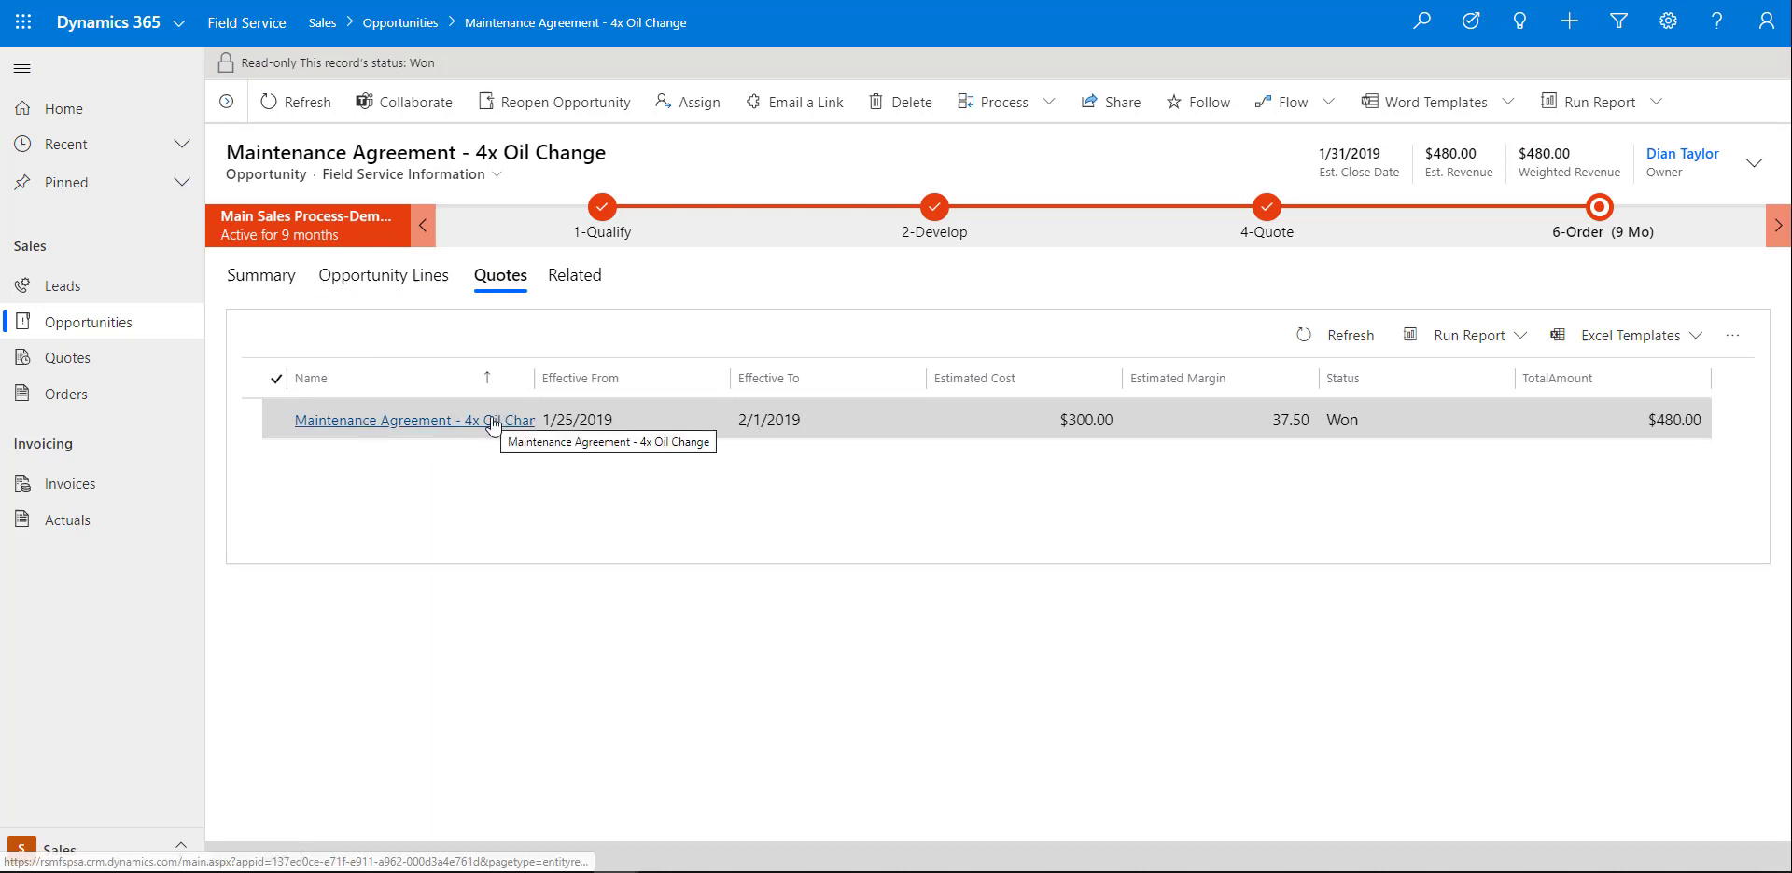
{"action": "left_click", "coordinate": [1732, 338]}
{"action": "left_click", "coordinate": [1307, 522]}
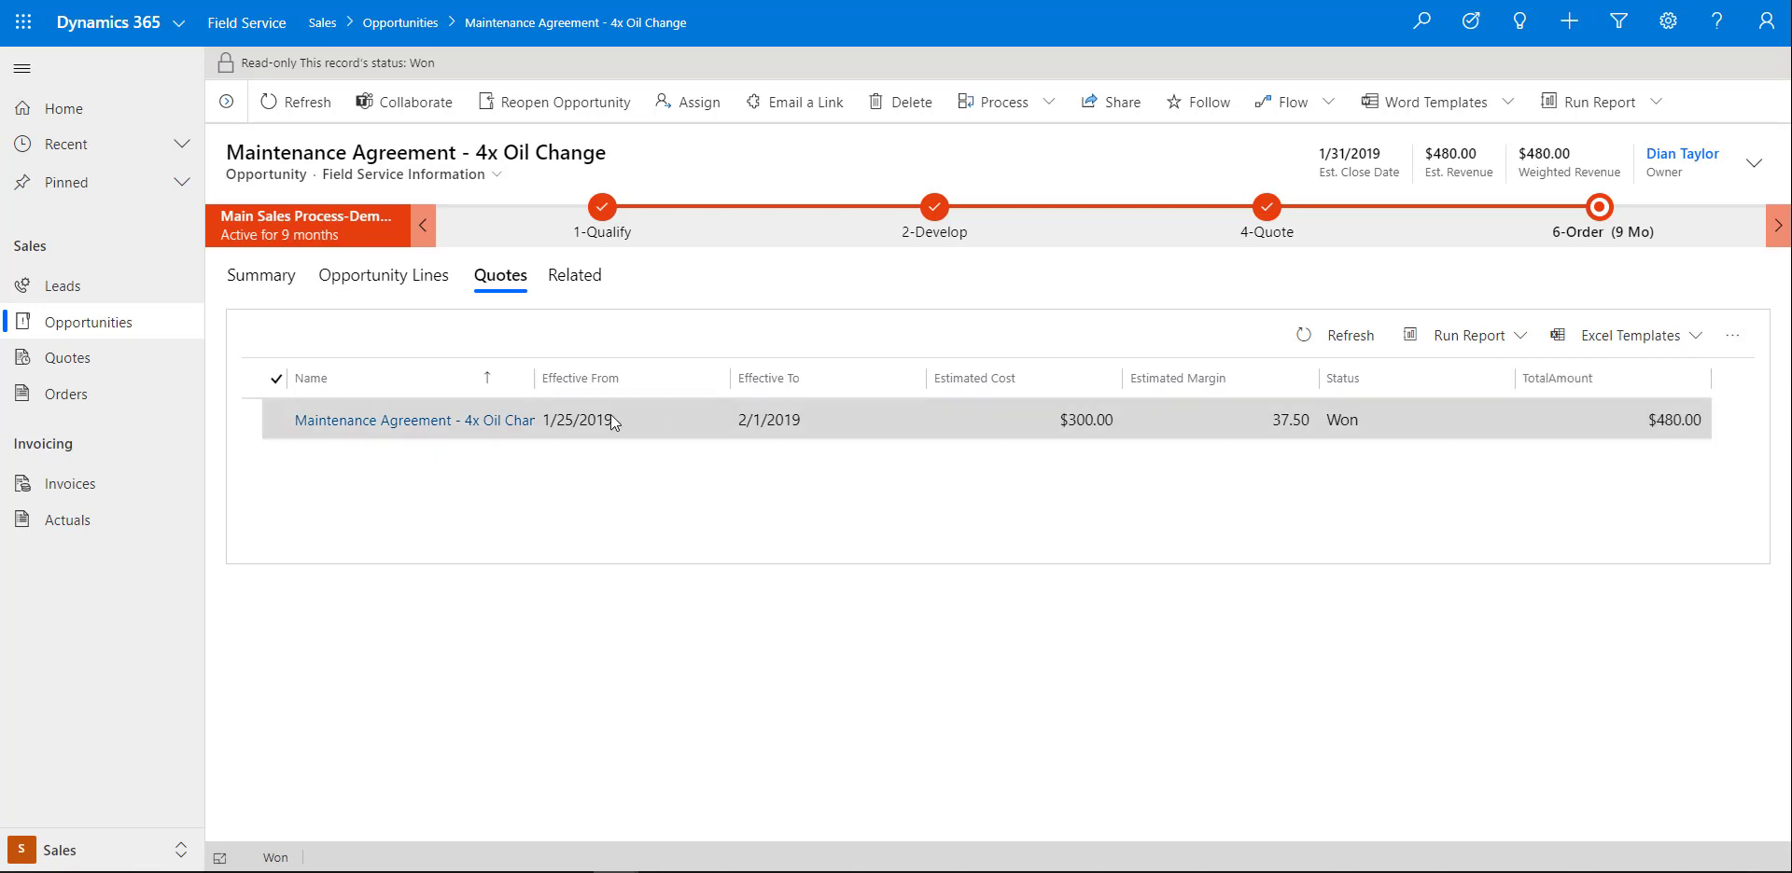
{"action": "left_click", "coordinate": [462, 420]}
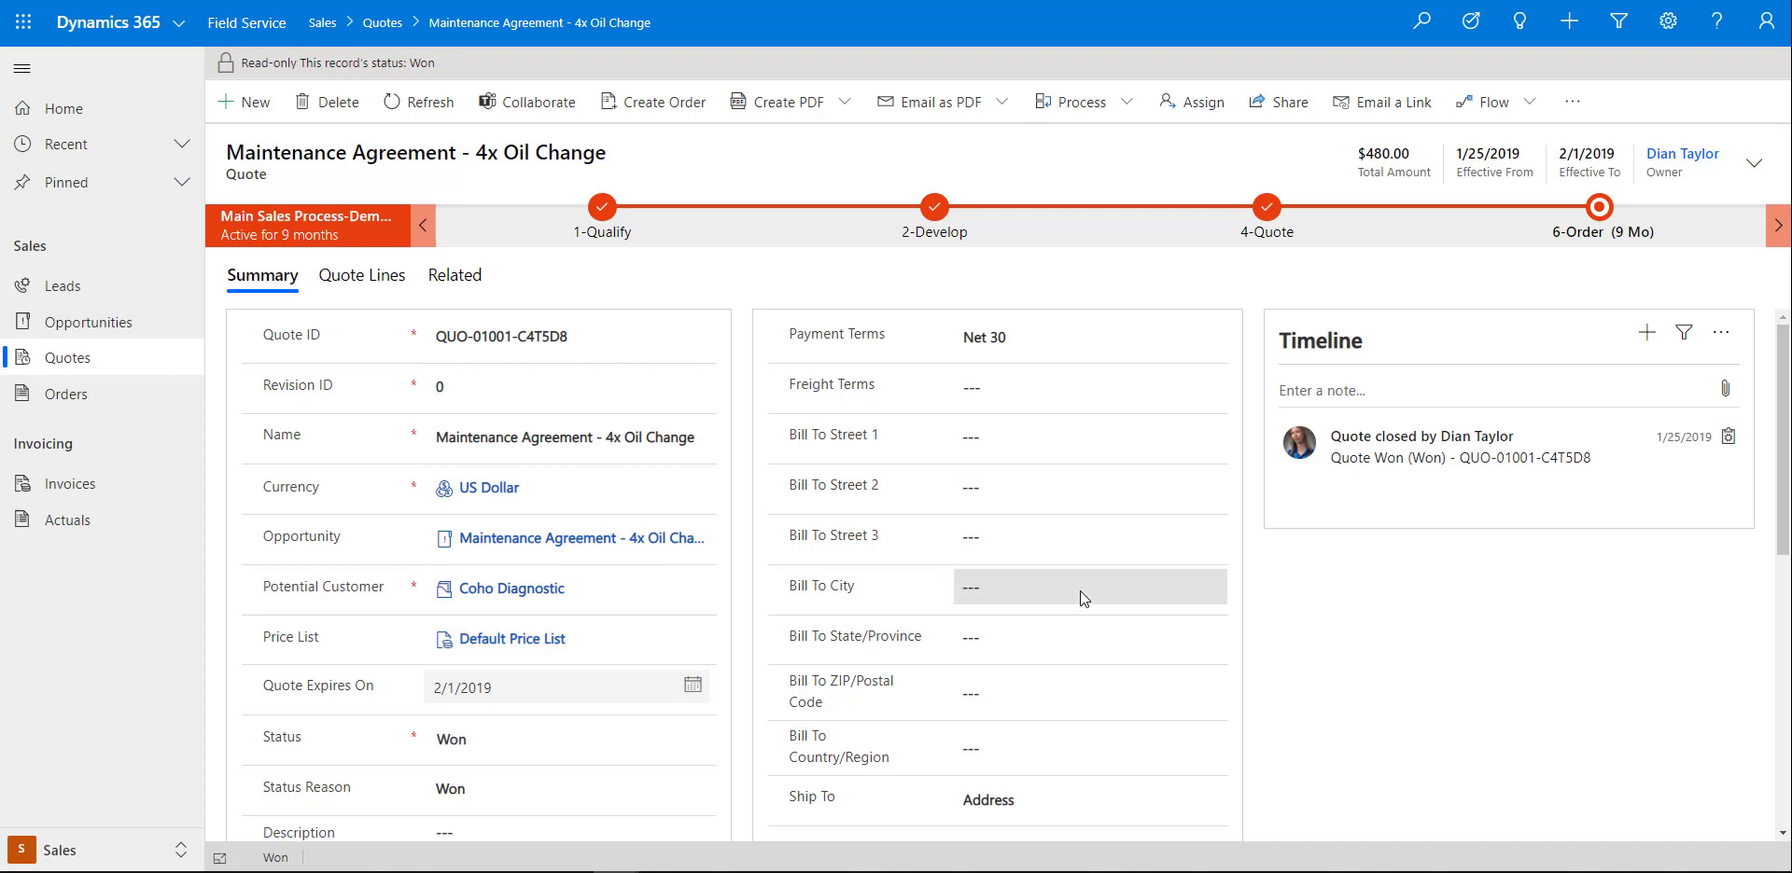
Open the 4x Oil Change-annual line from the quote's service-based lines
{"action": "left_click", "coordinate": [345, 276]}
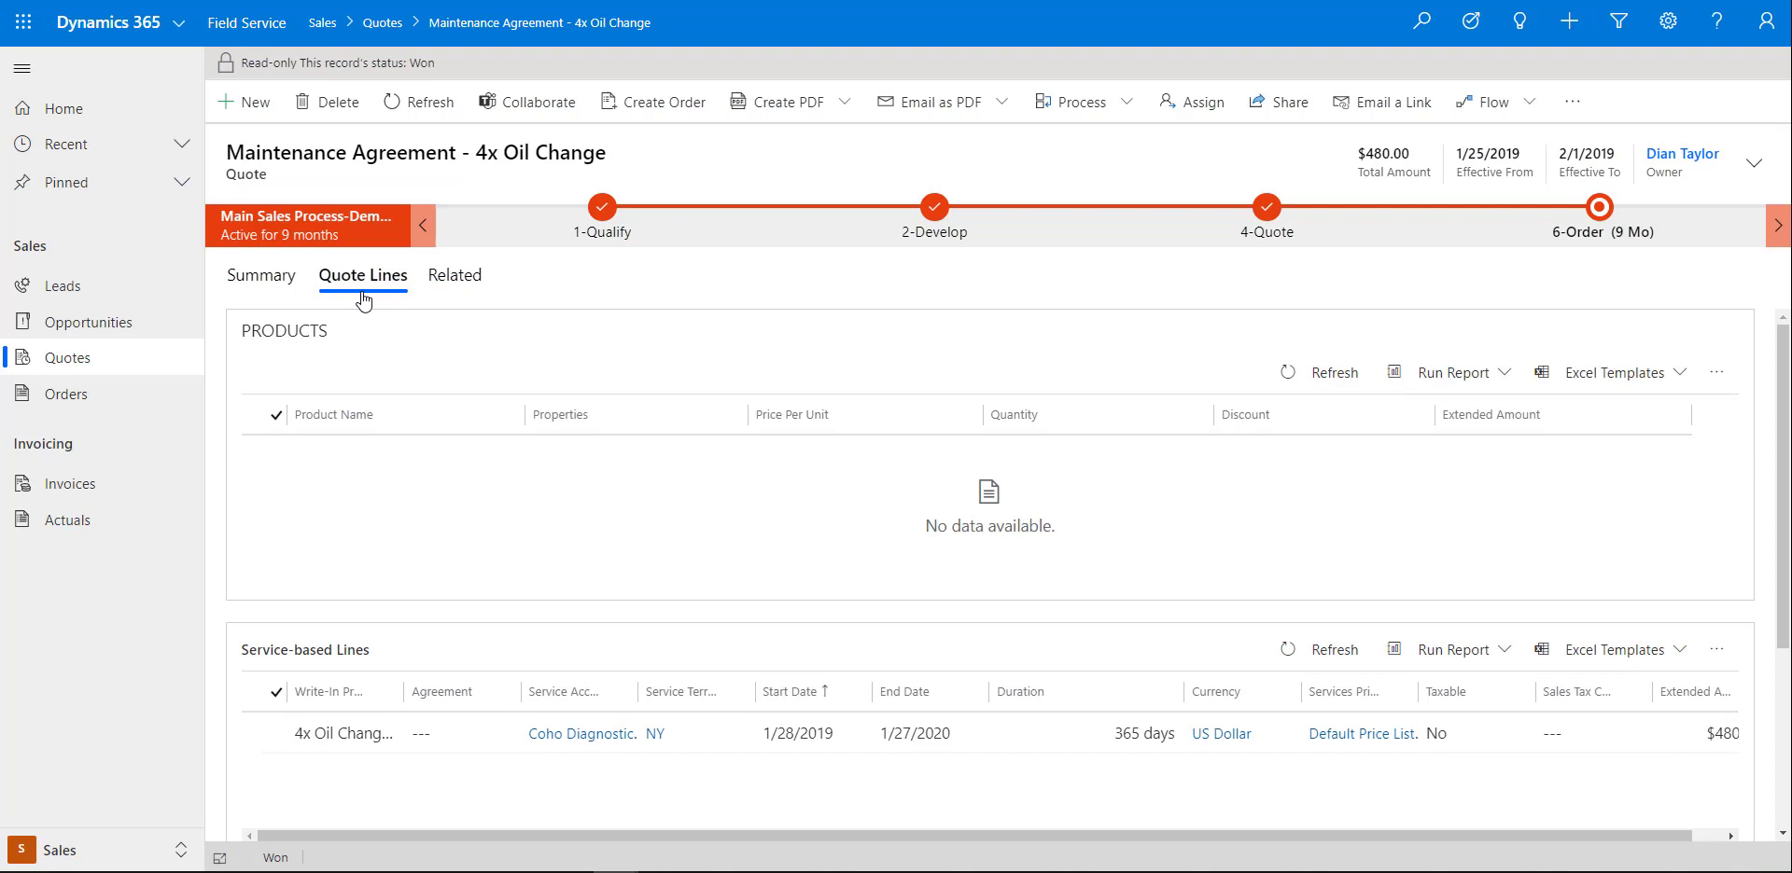
{"action": "scroll", "coordinate": [479, 480], "scroll_direction": "down", "scroll_amount": 4}
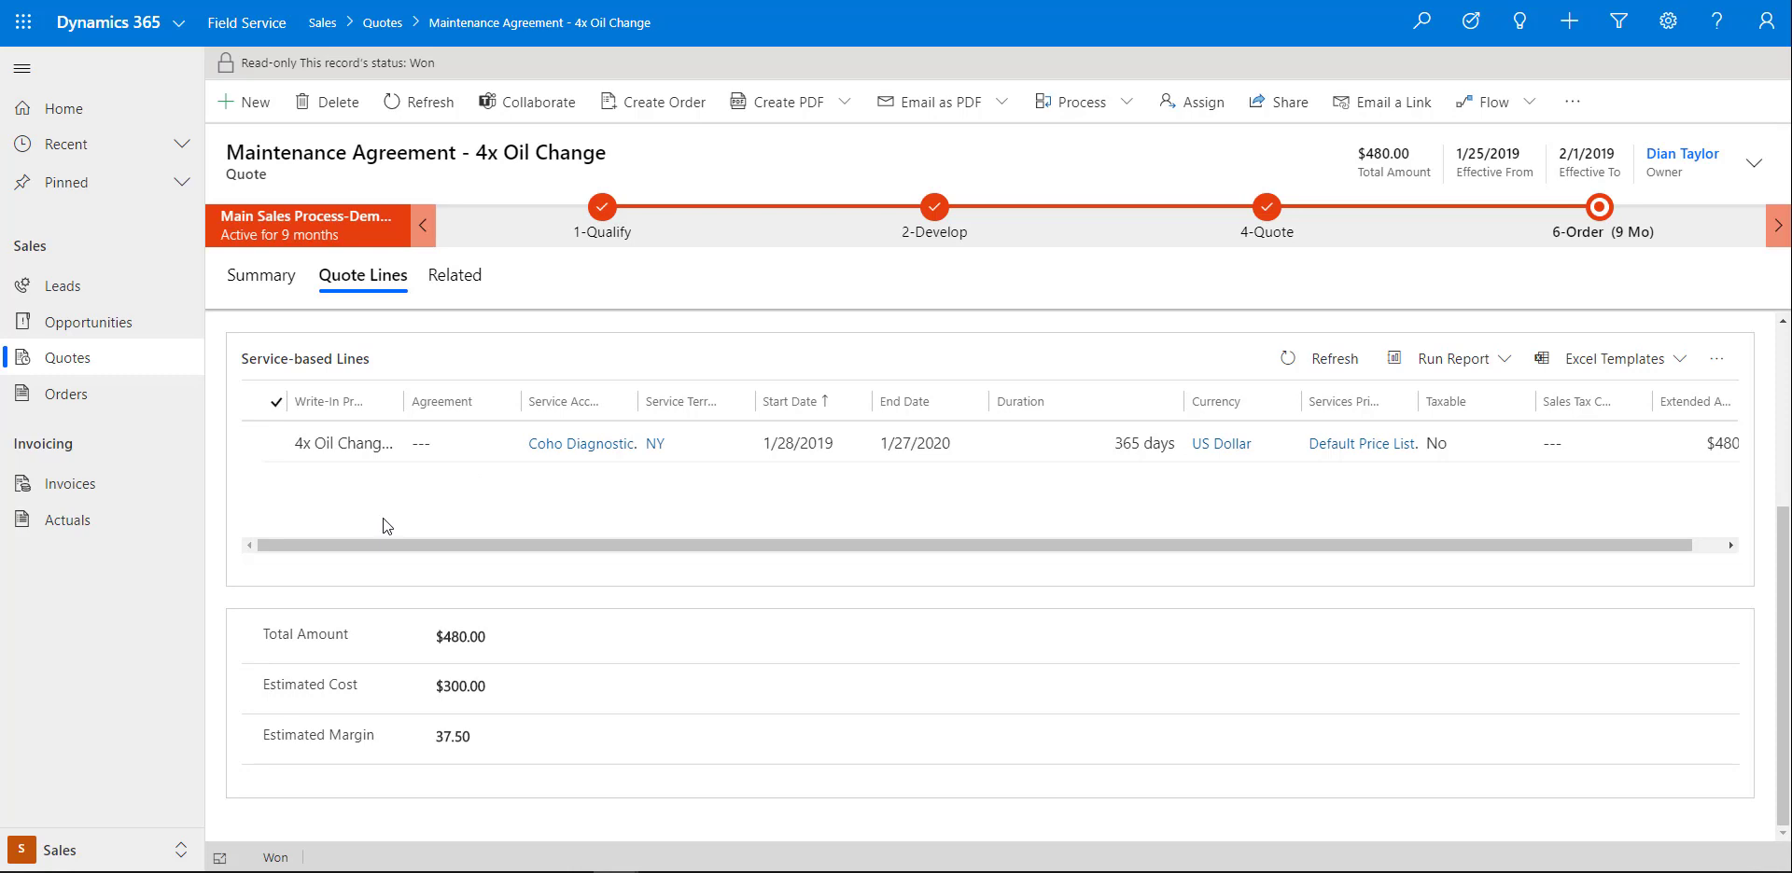
{"action": "double_click", "coordinate": [463, 444]}
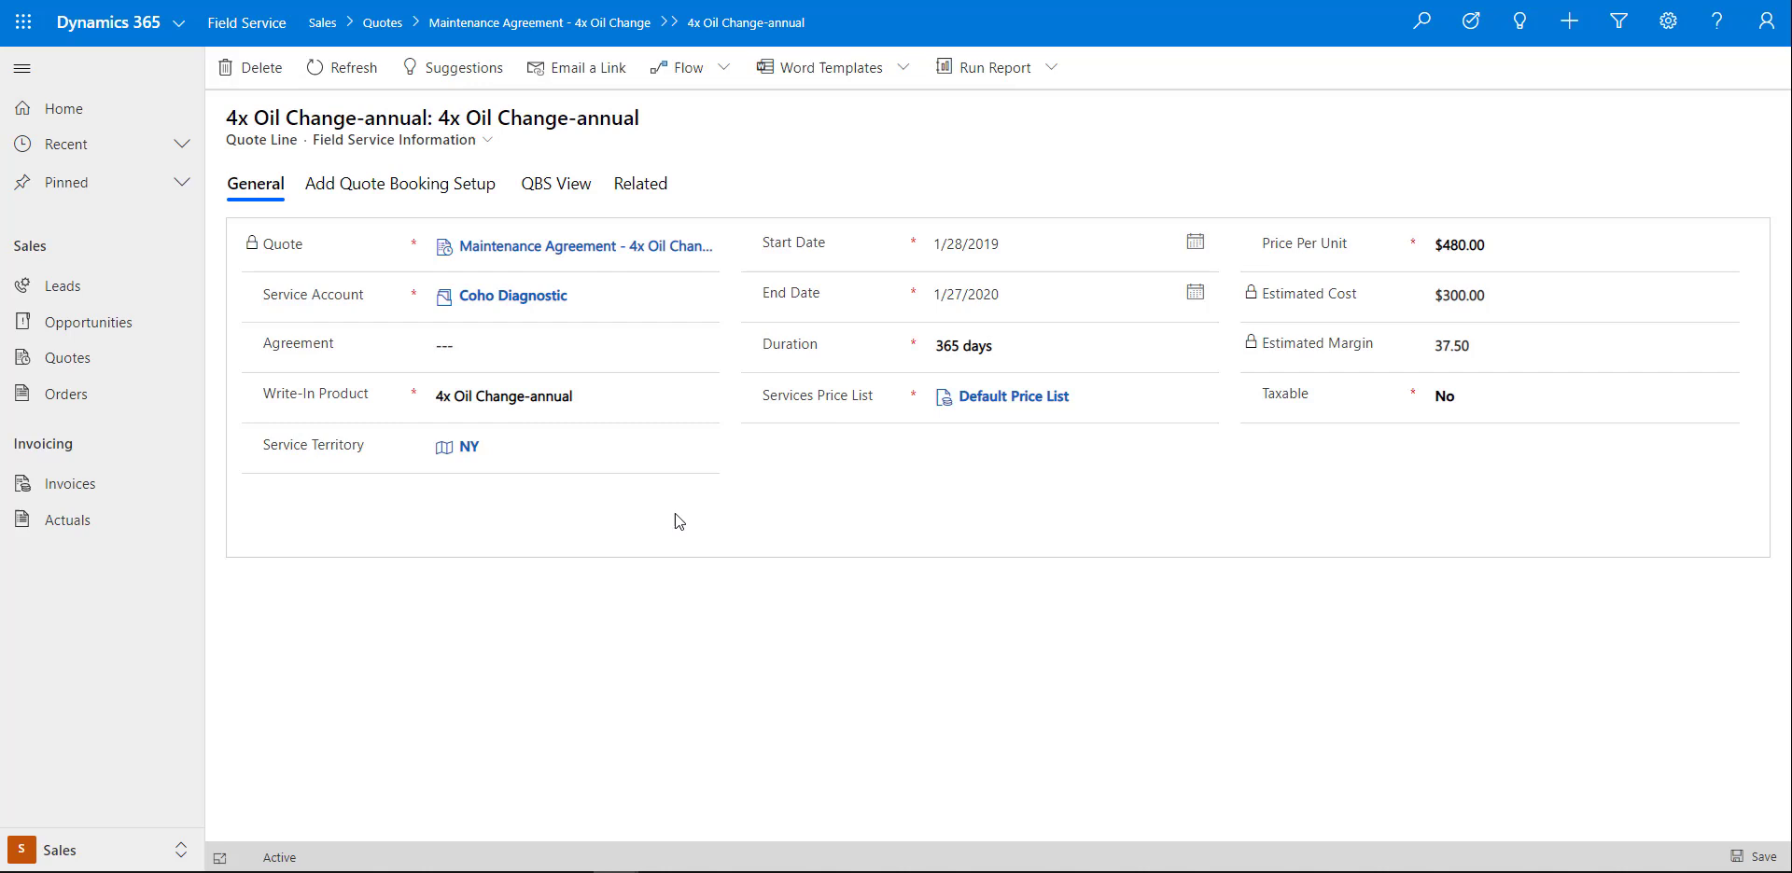
Open the quote line's Oil Change Setup booking setup and examine its Auto Generate Work Order setting
{"action": "left_click", "coordinate": [417, 190]}
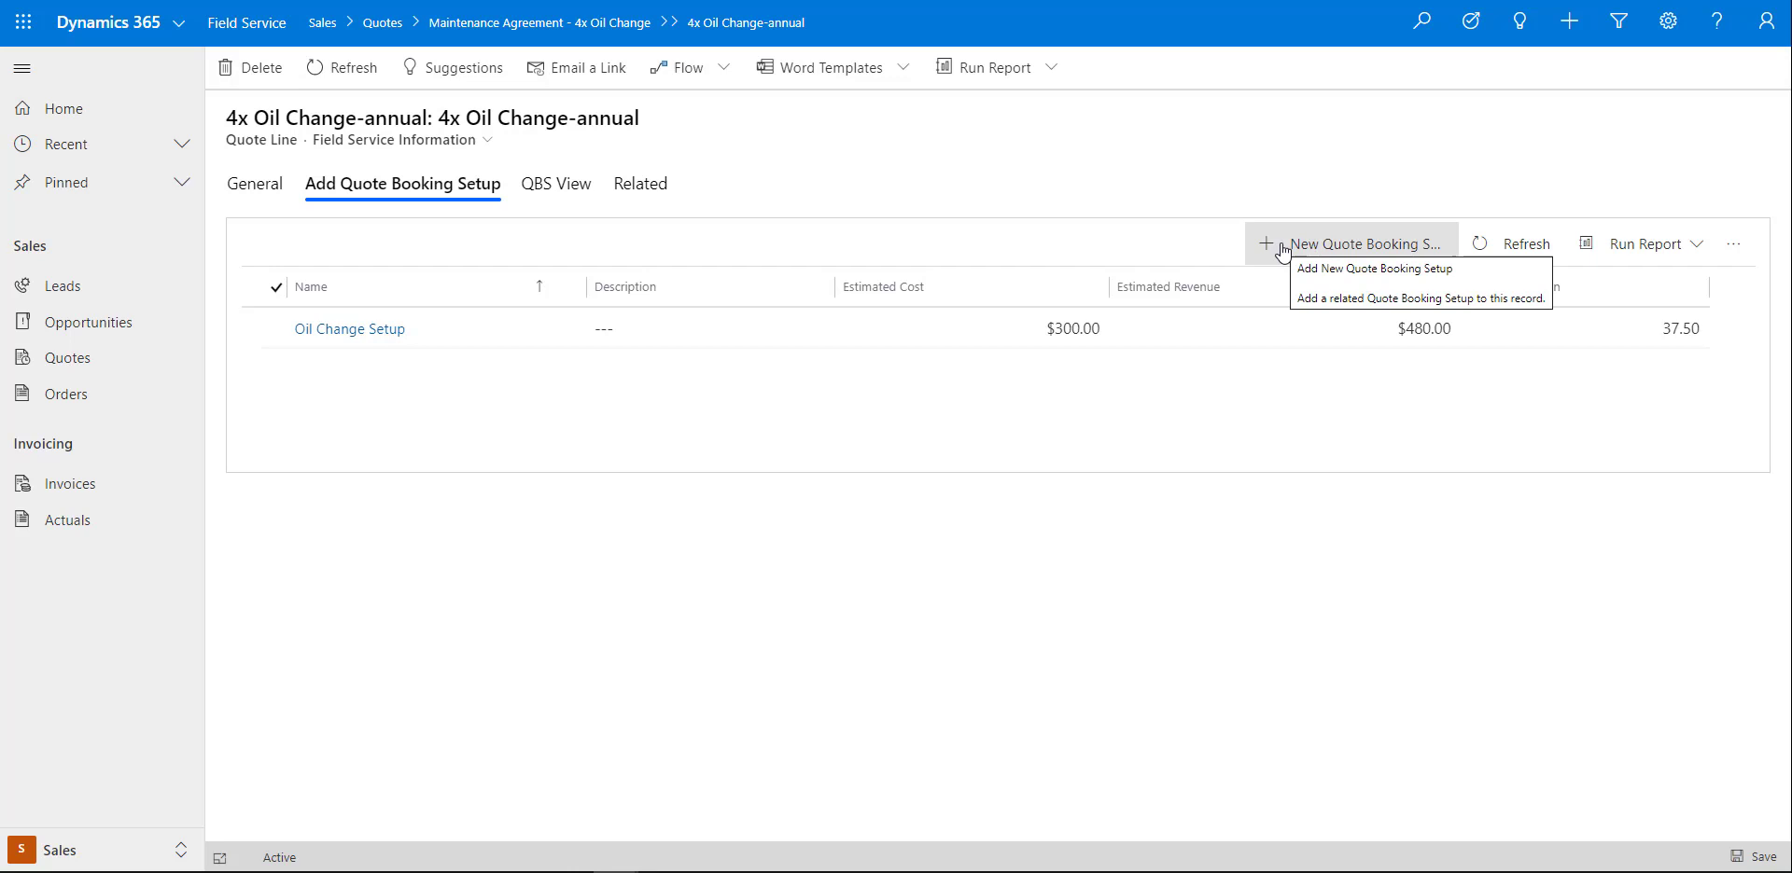
{"action": "double_click", "coordinate": [753, 332]}
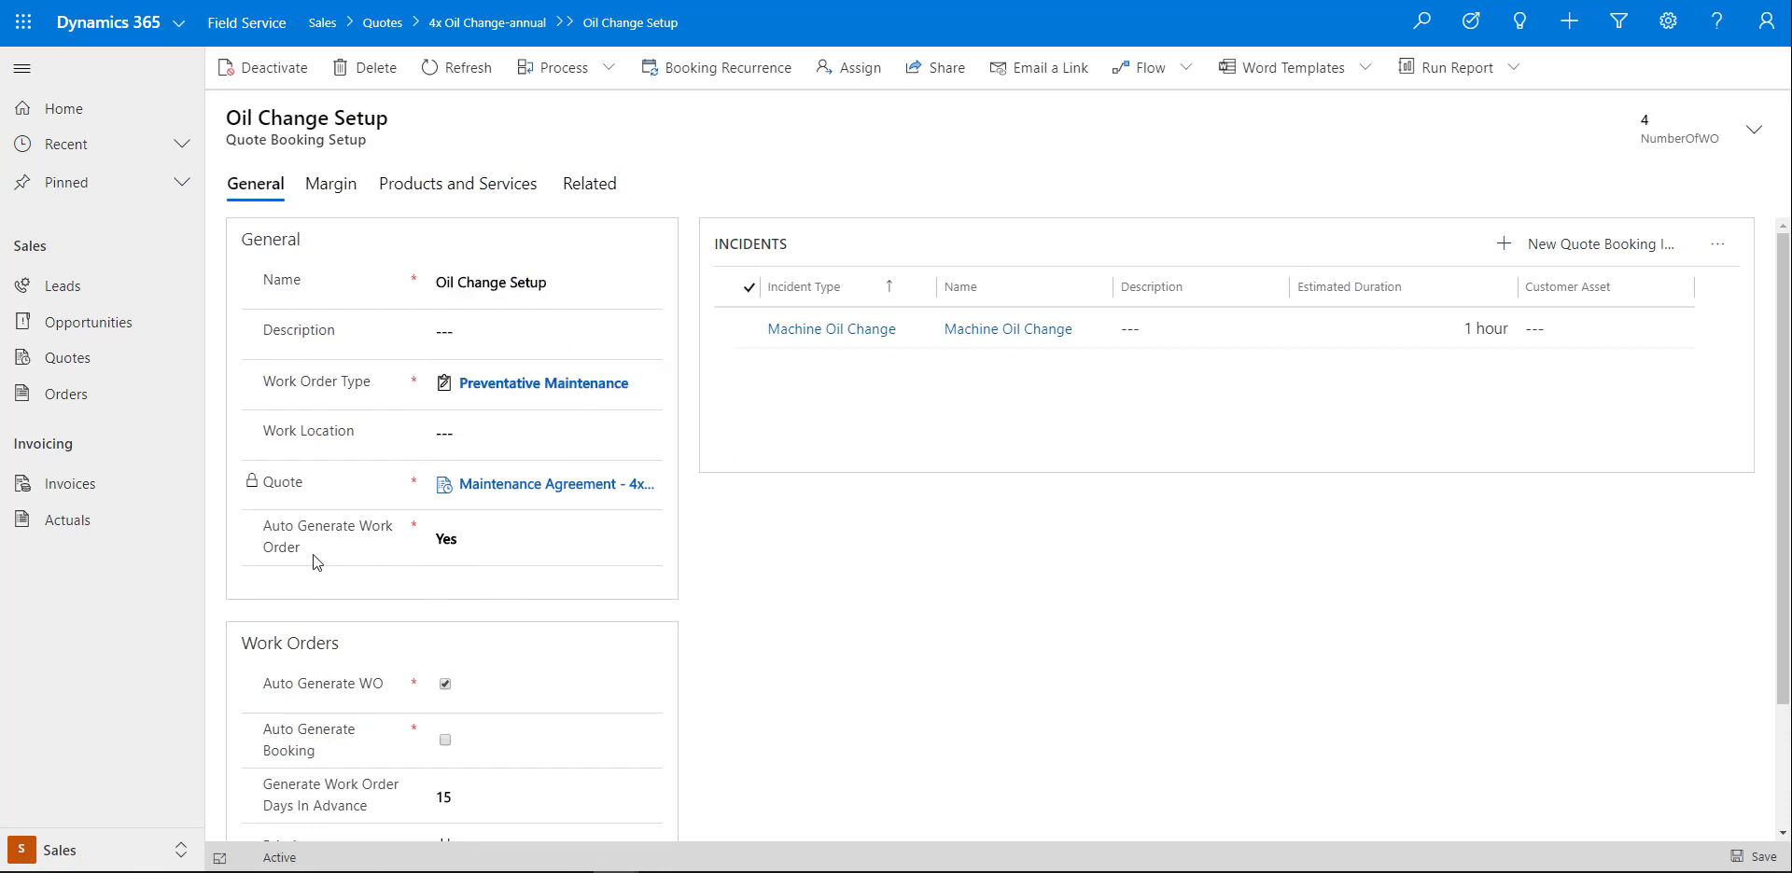
{"action": "left_click_drag", "start_coordinate": [311, 554], "coordinate": [264, 523]}
{"action": "left_click", "coordinate": [808, 612]}
Open the Oil Change Setup's booking recurrence and examine the Repeat, Repeat by and On options of its recurrence pattern
{"action": "left_click", "coordinate": [727, 69]}
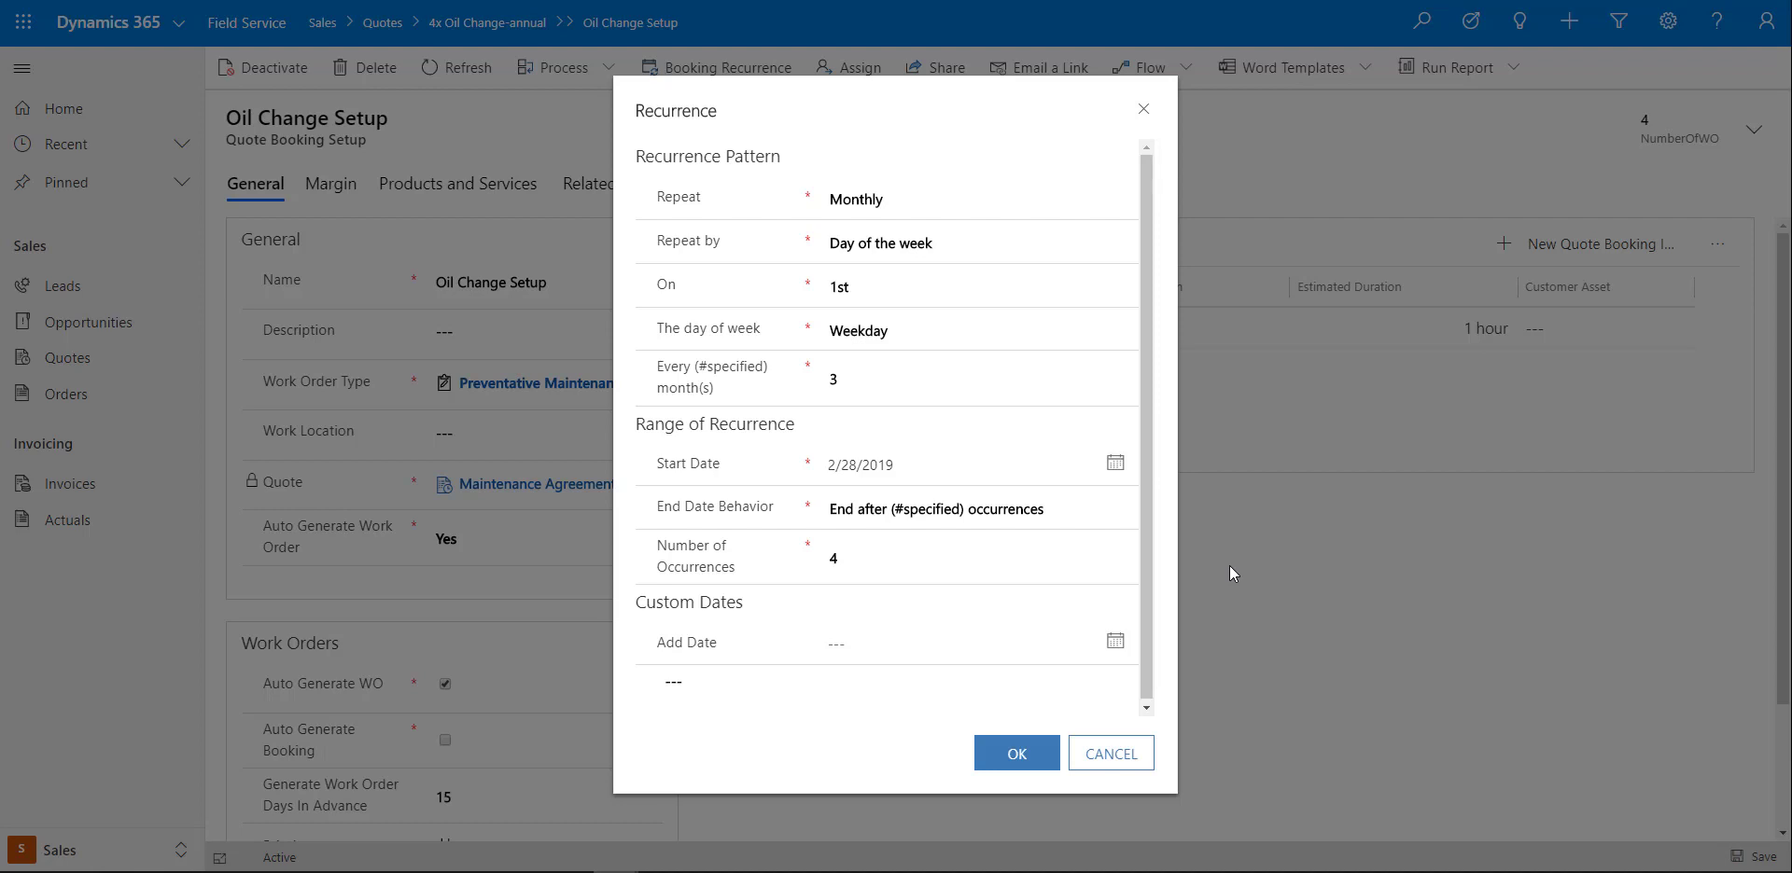
{"action": "left_click", "coordinate": [907, 203]}
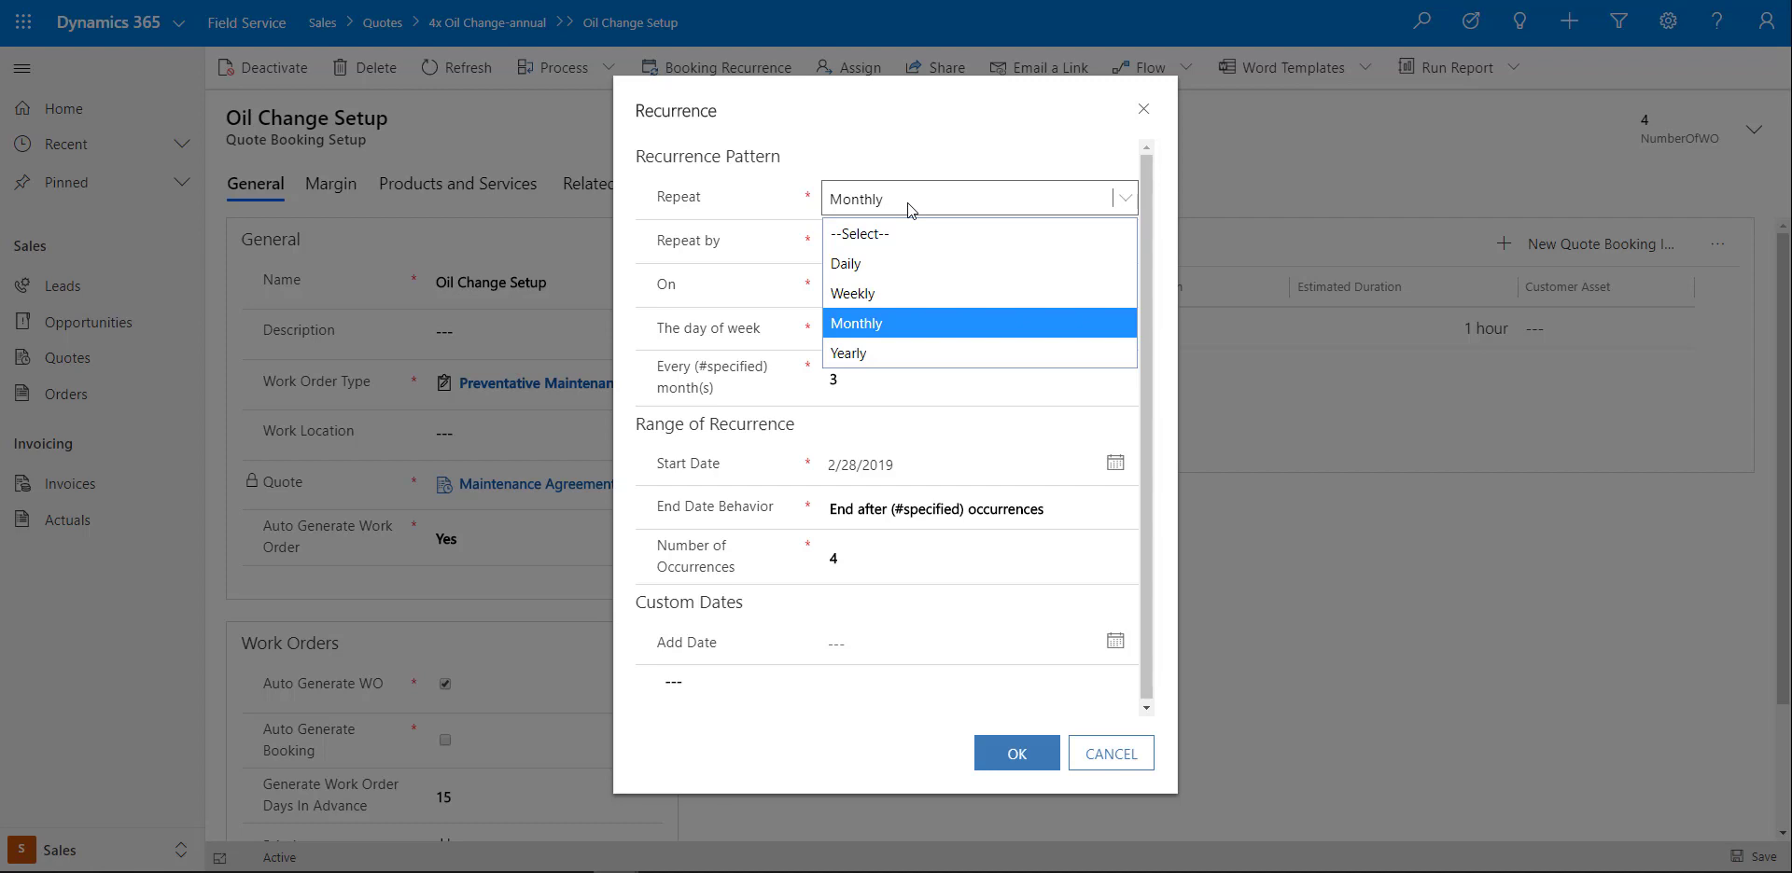
{"action": "left_click", "coordinate": [887, 154]}
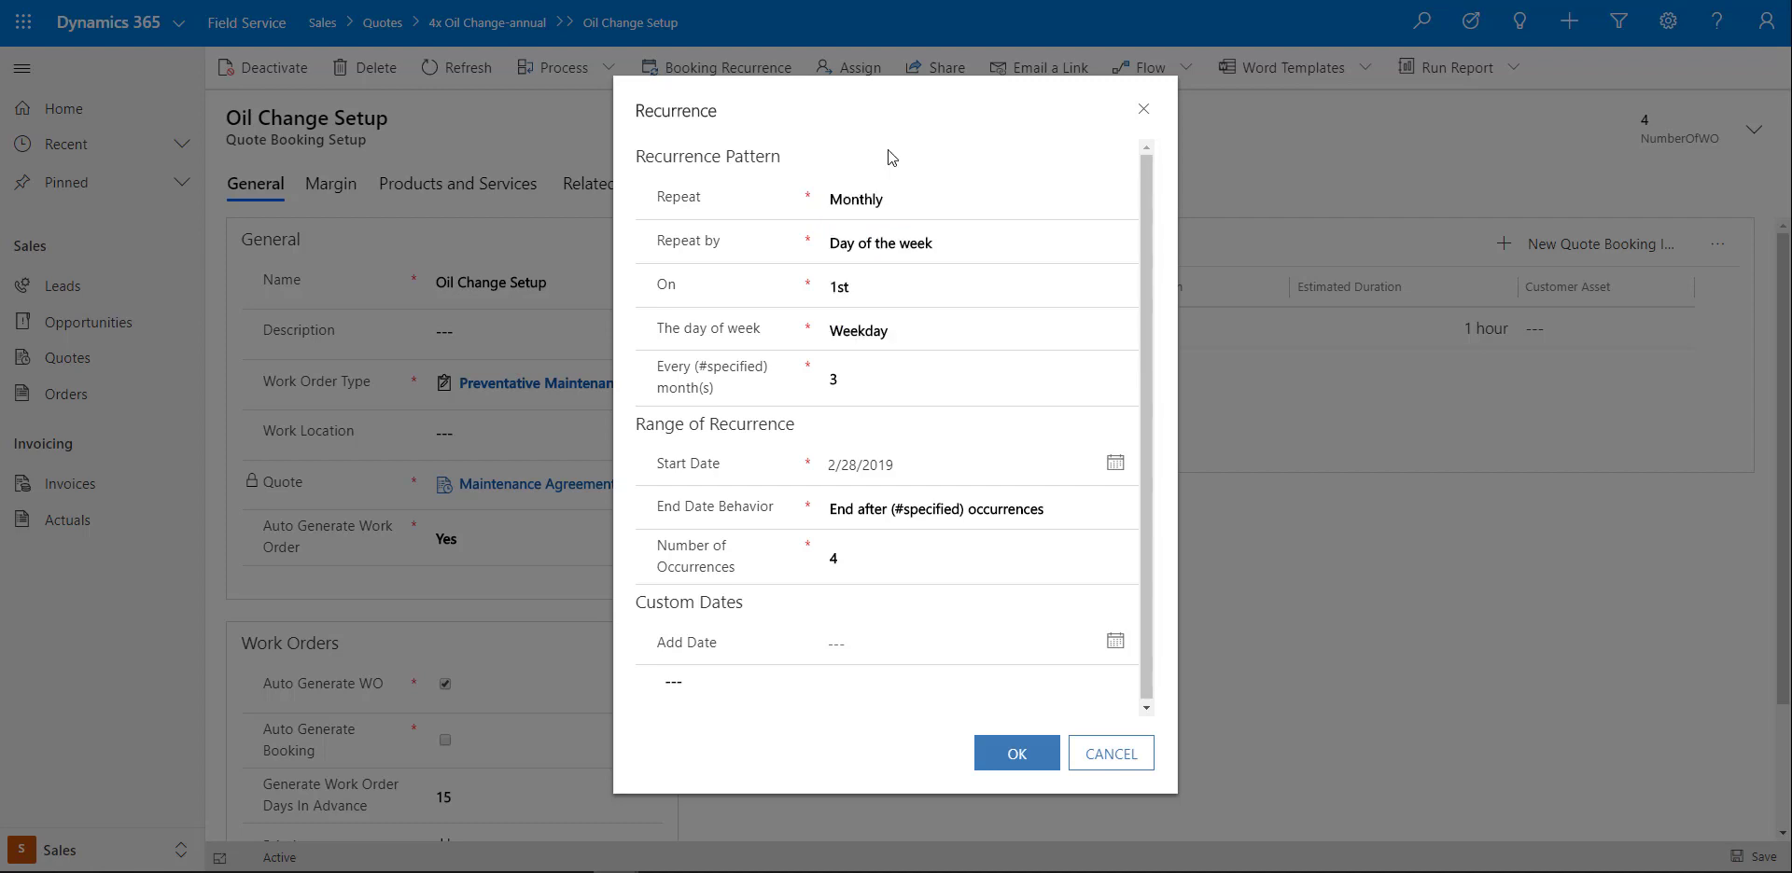
{"action": "left_click", "coordinate": [894, 253]}
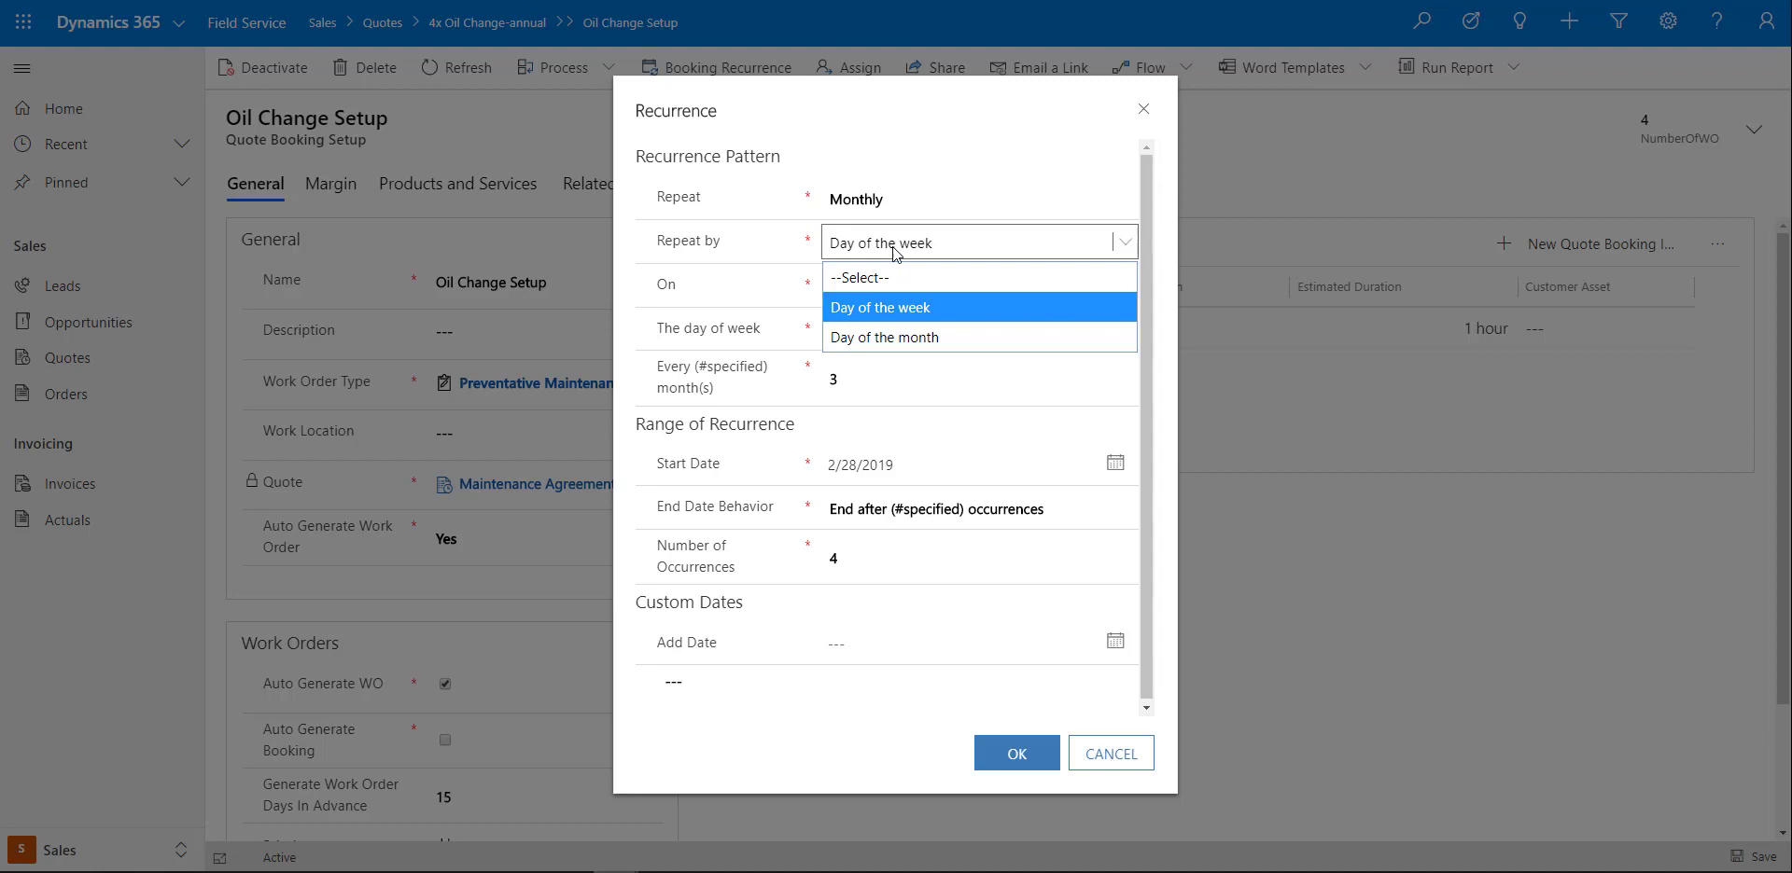
{"action": "left_click", "coordinate": [970, 187]}
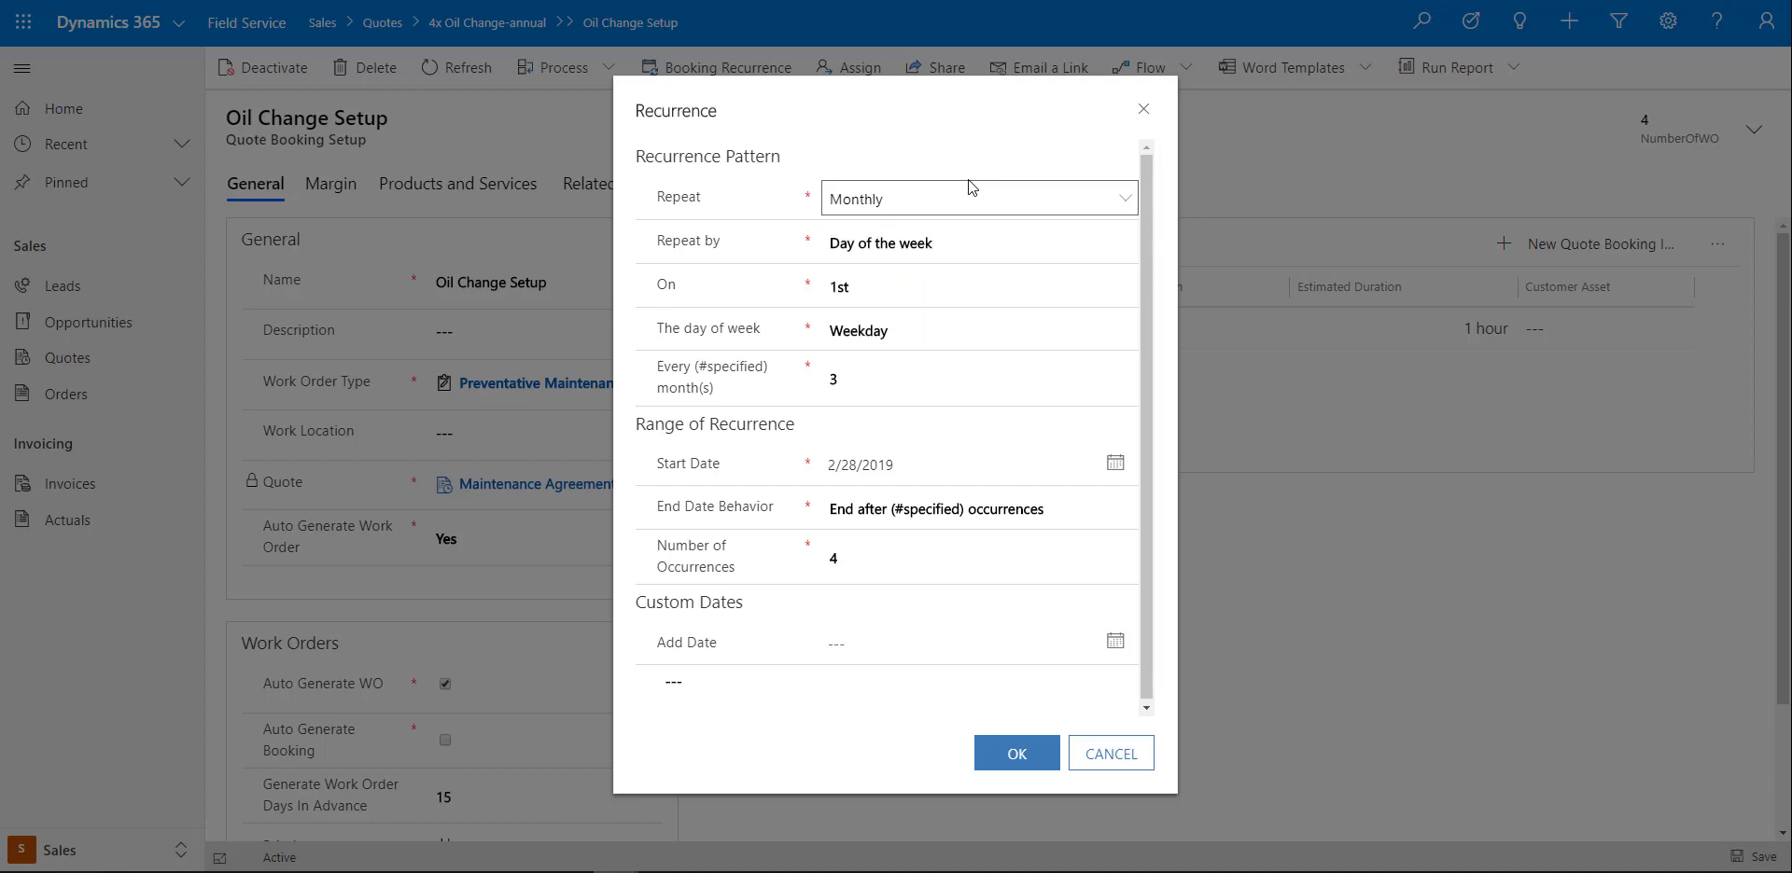
{"action": "left_click", "coordinate": [985, 290]}
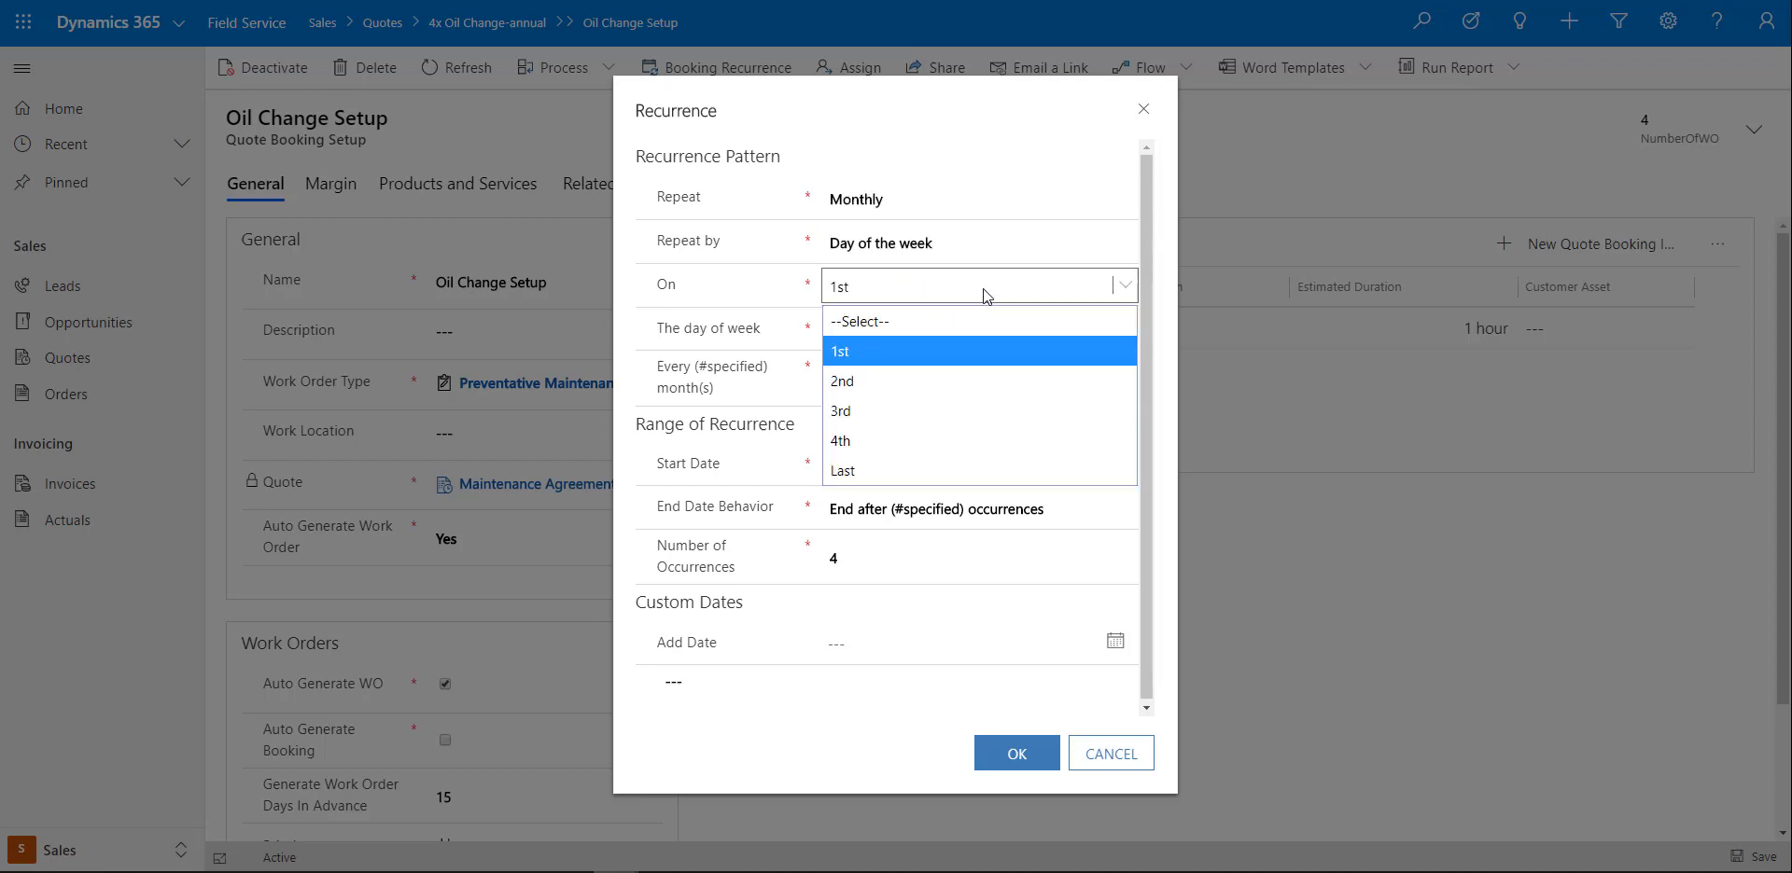
{"action": "left_click", "coordinate": [1017, 167]}
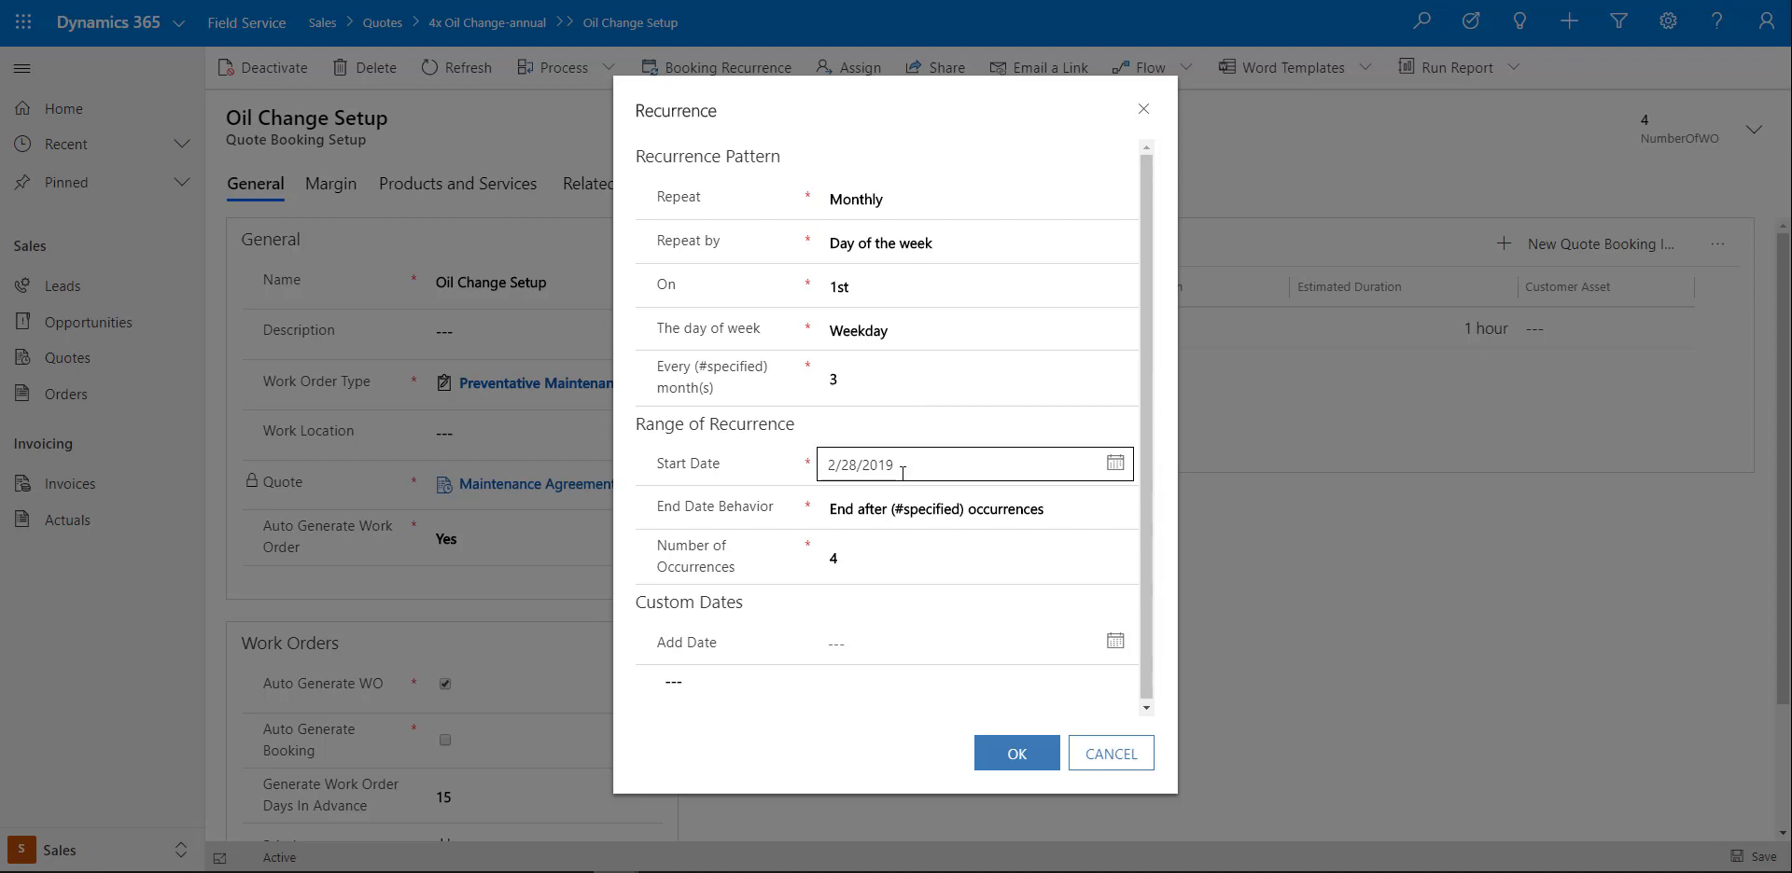
Examine the End Date Behavior options in the range of recurrence, and close the recurrence settings without changes
{"action": "left_click", "coordinate": [908, 513]}
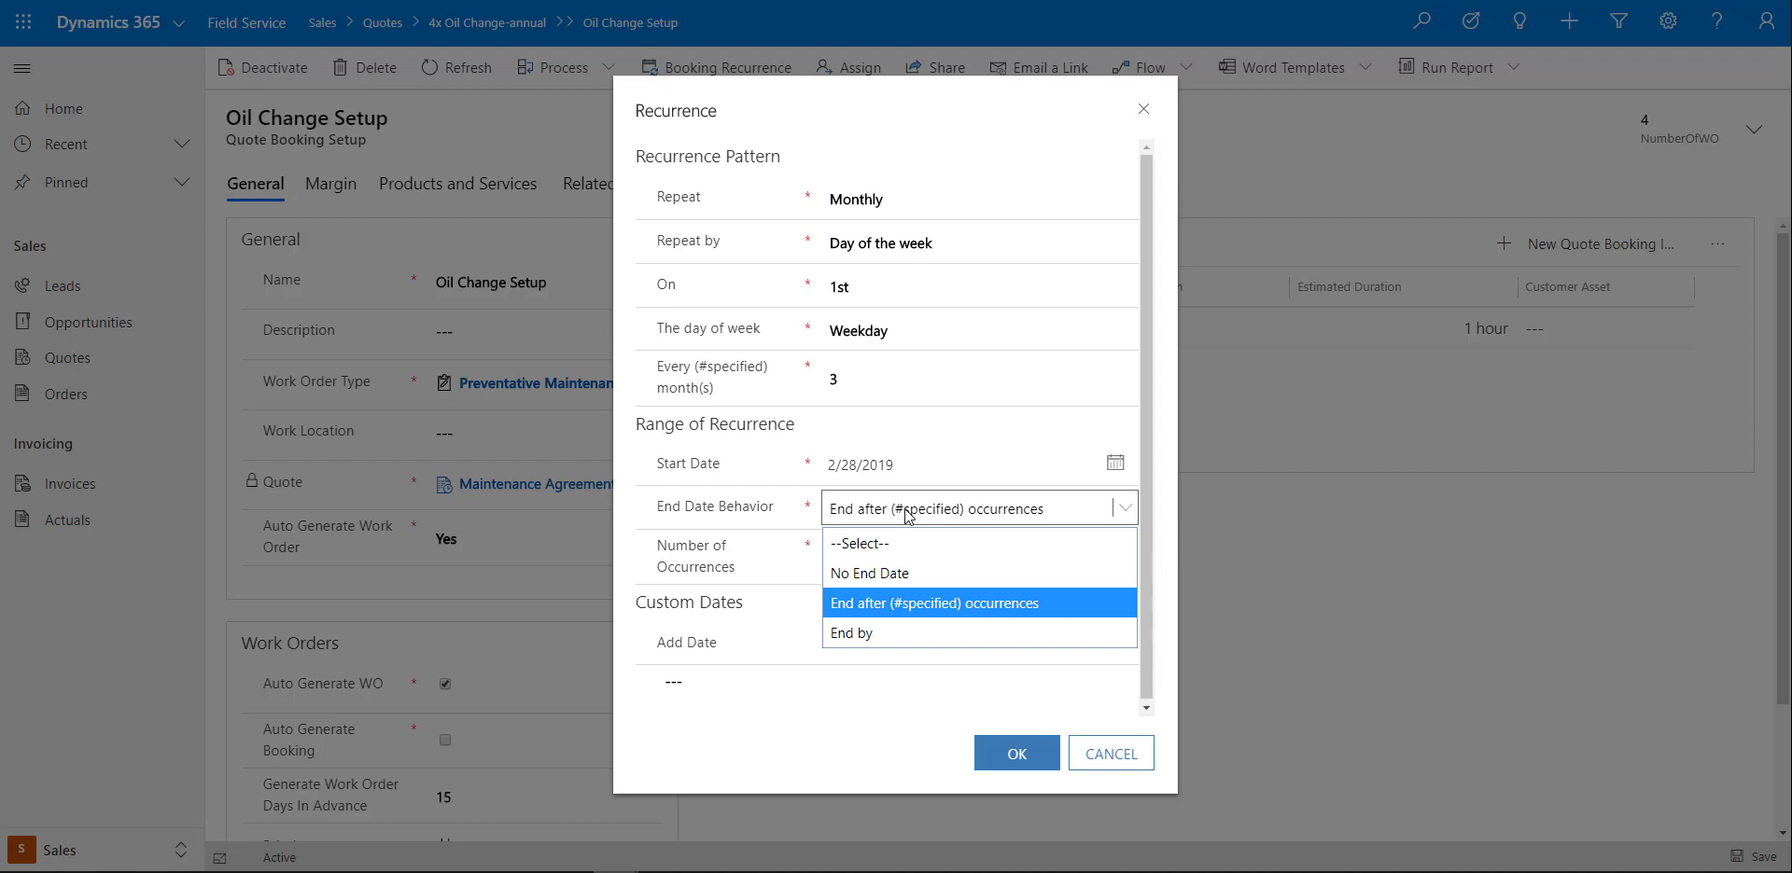
{"action": "left_click", "coordinate": [993, 435]}
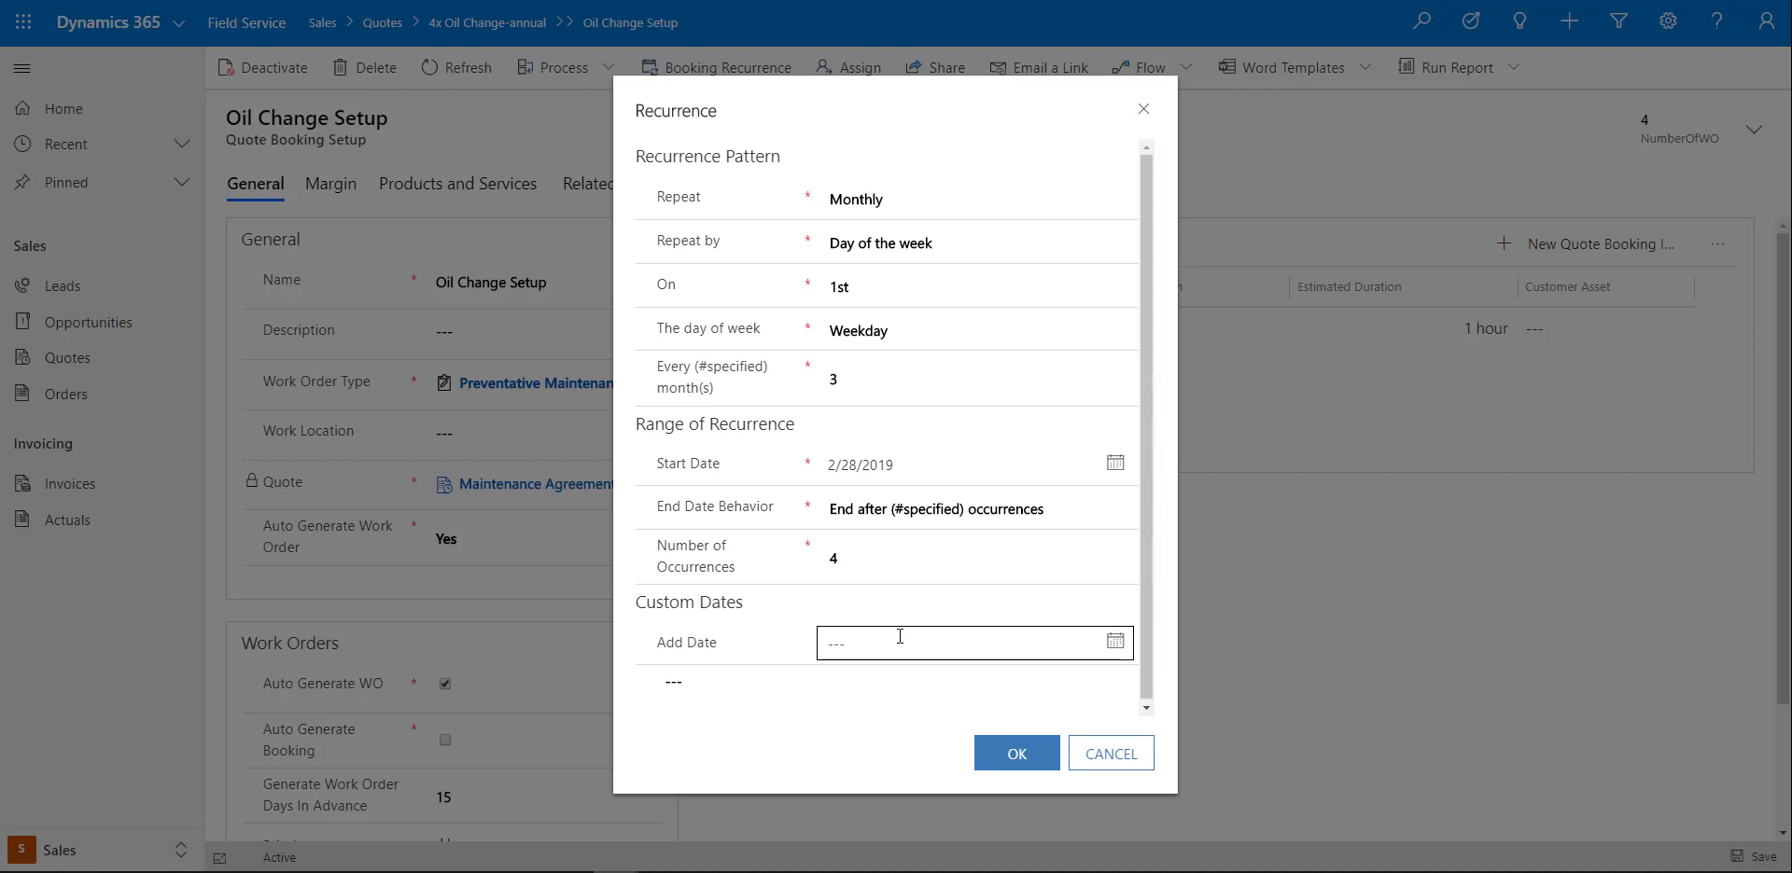
{"action": "left_click", "coordinate": [1104, 761]}
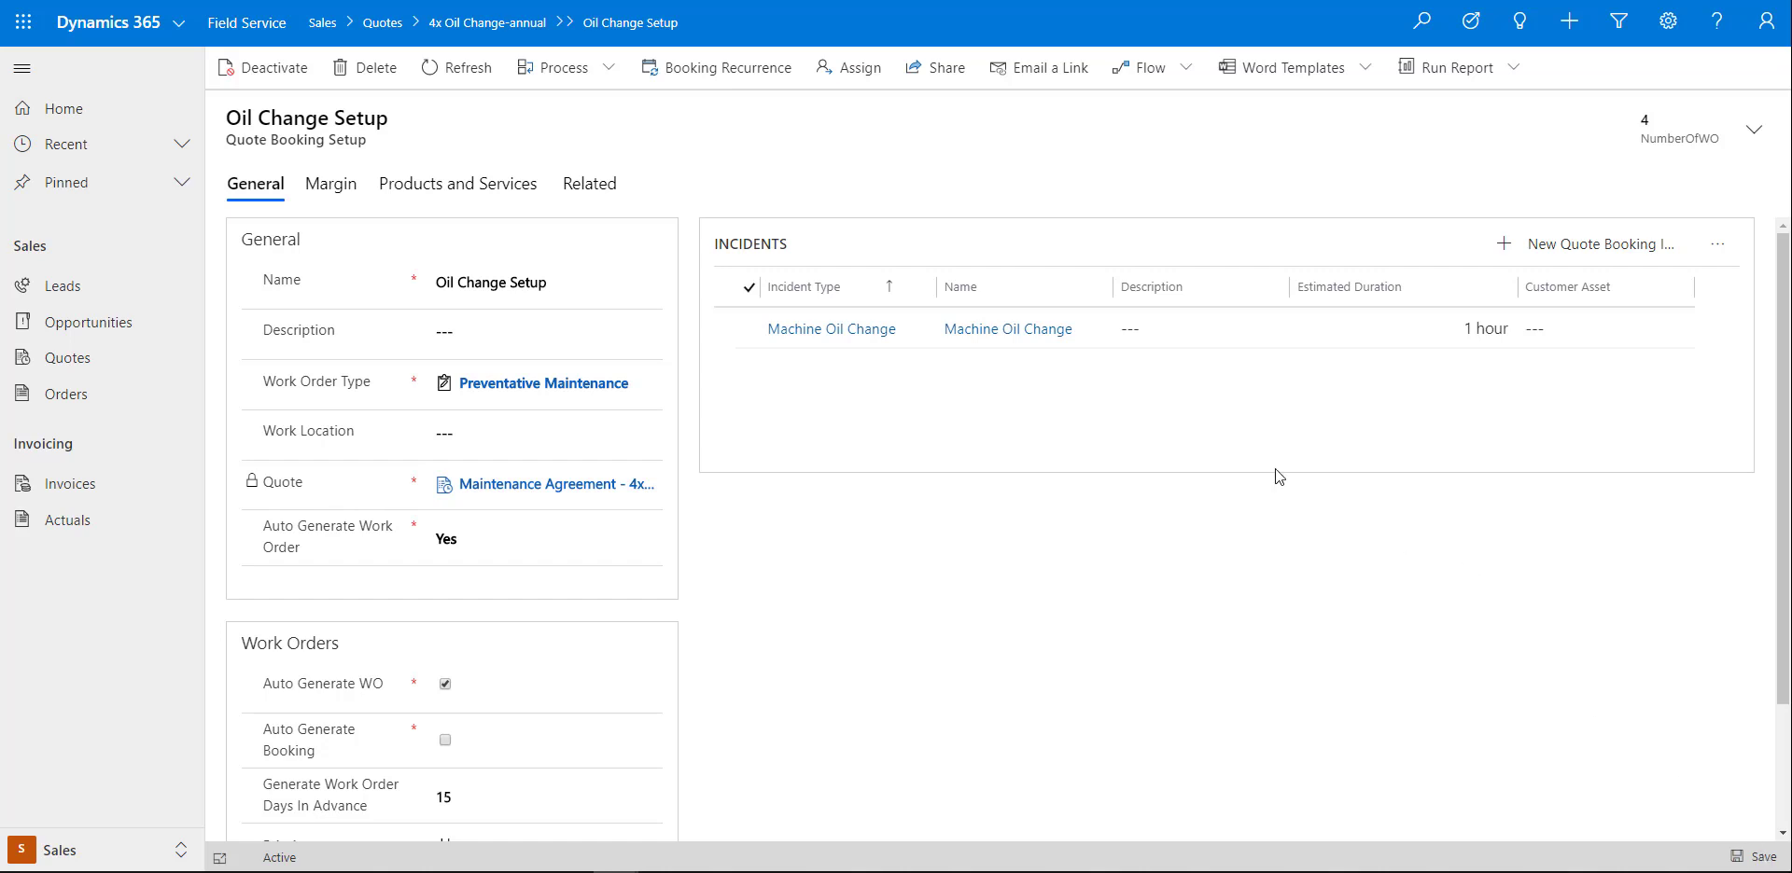
Inspect the Machine Oil Change incident and its incident type, and return to the Oil Change Setup record
{"action": "double_click", "coordinate": [1170, 328]}
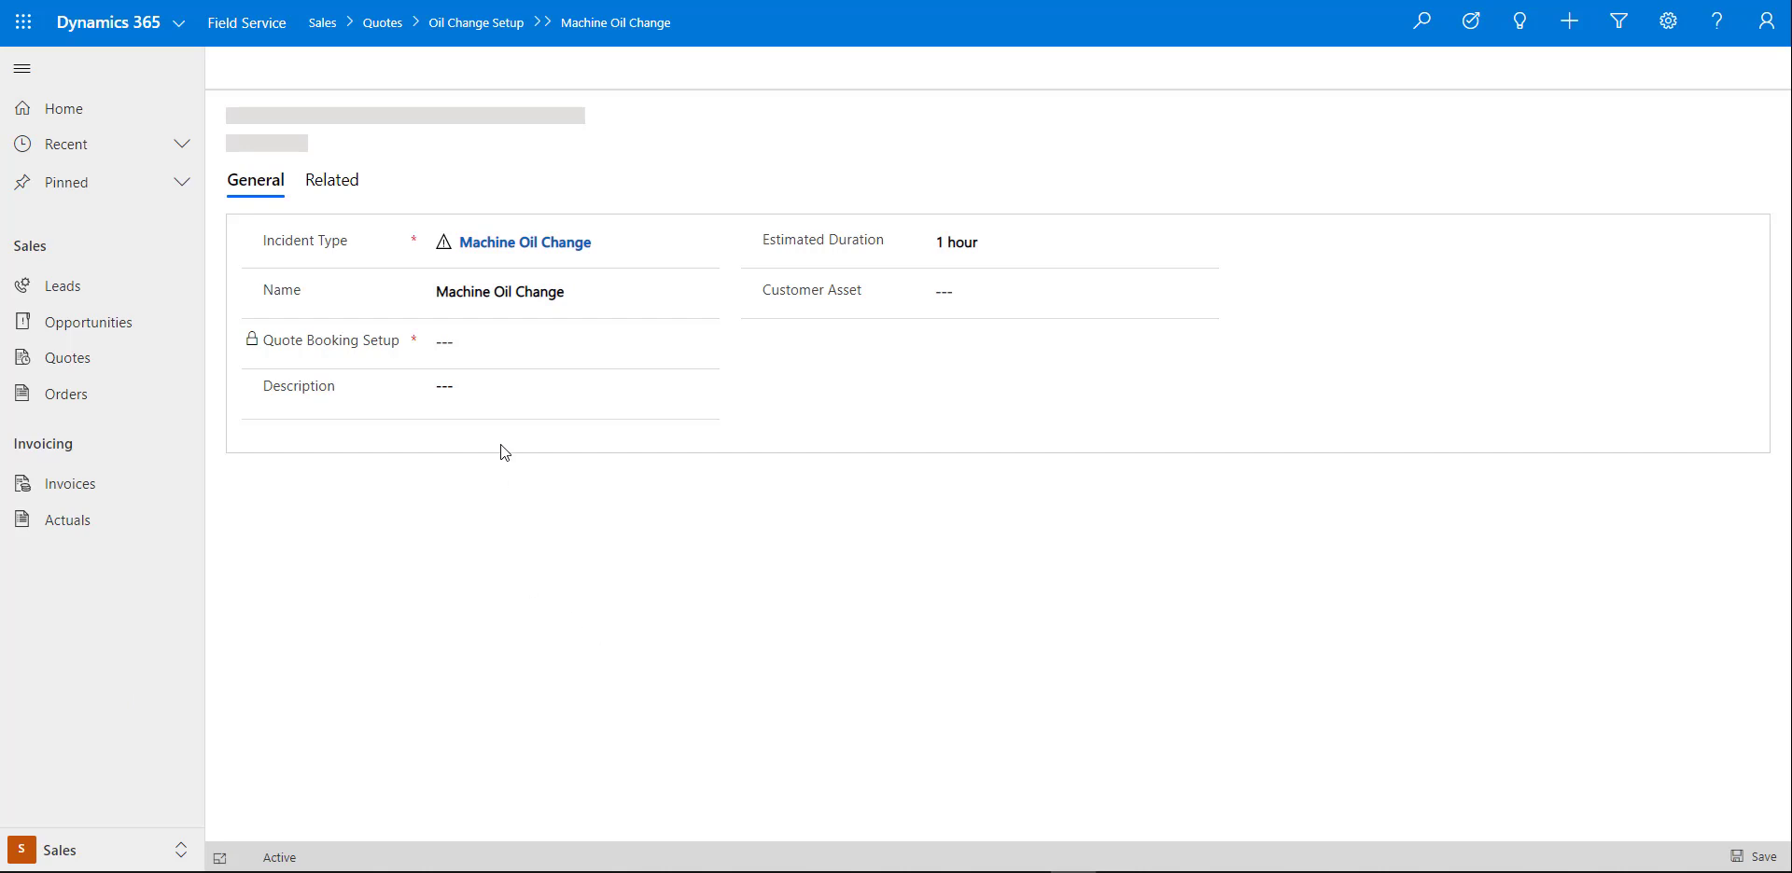
{"action": "left_click", "coordinate": [542, 245]}
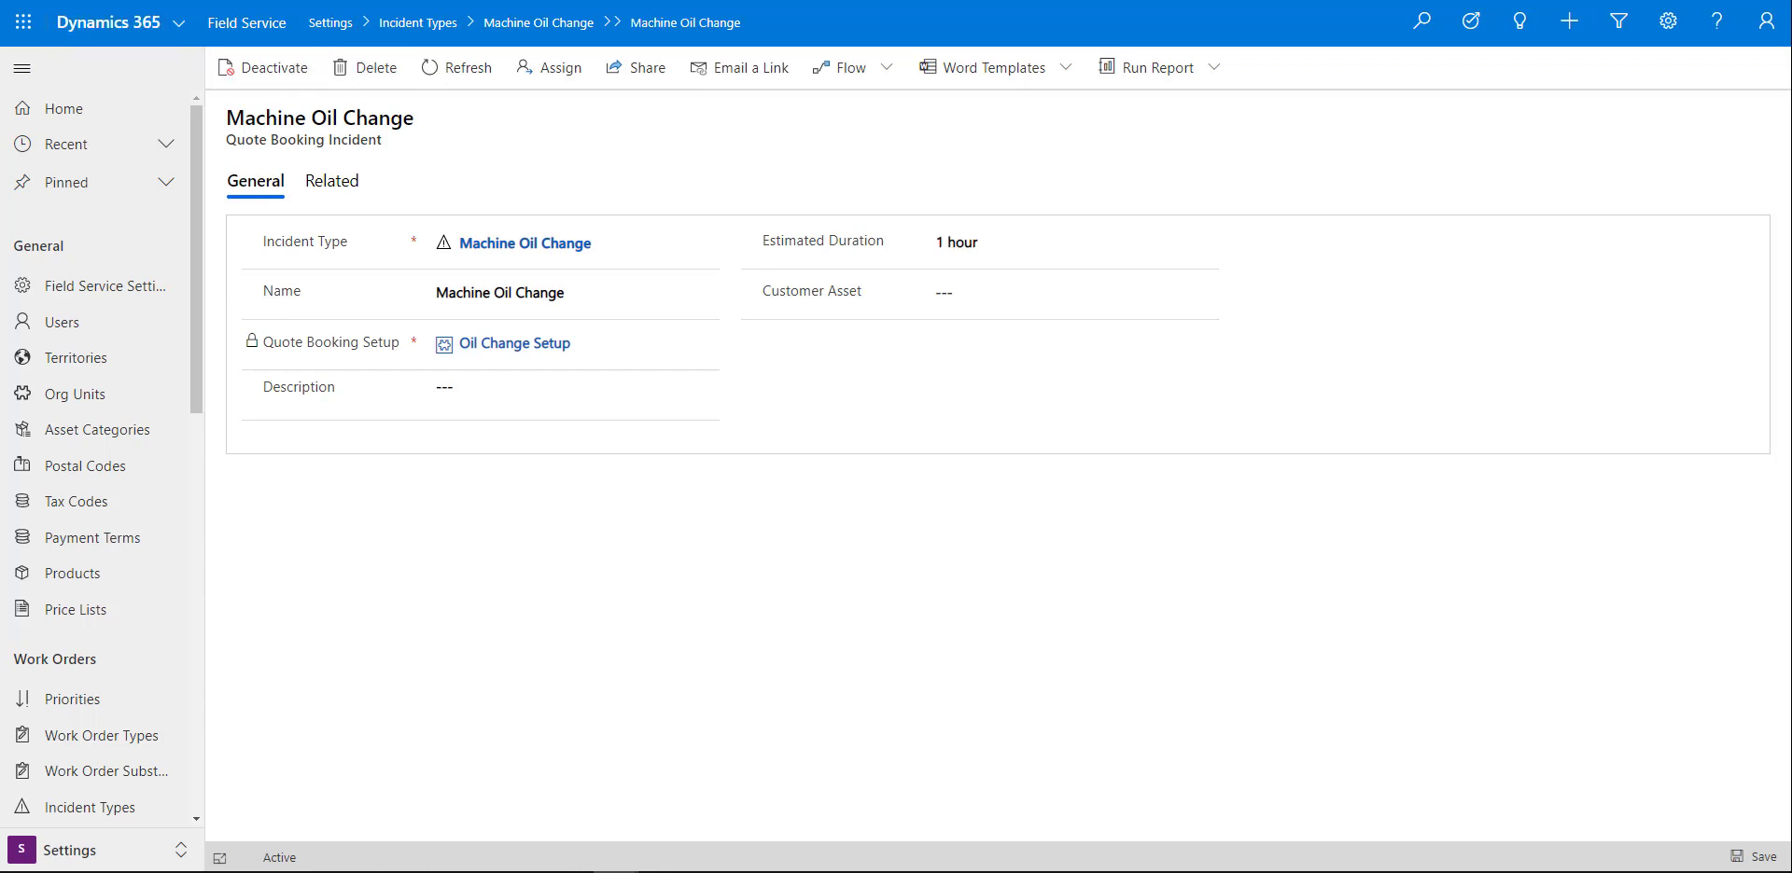
{"action": "key", "text": "alt+Left"}
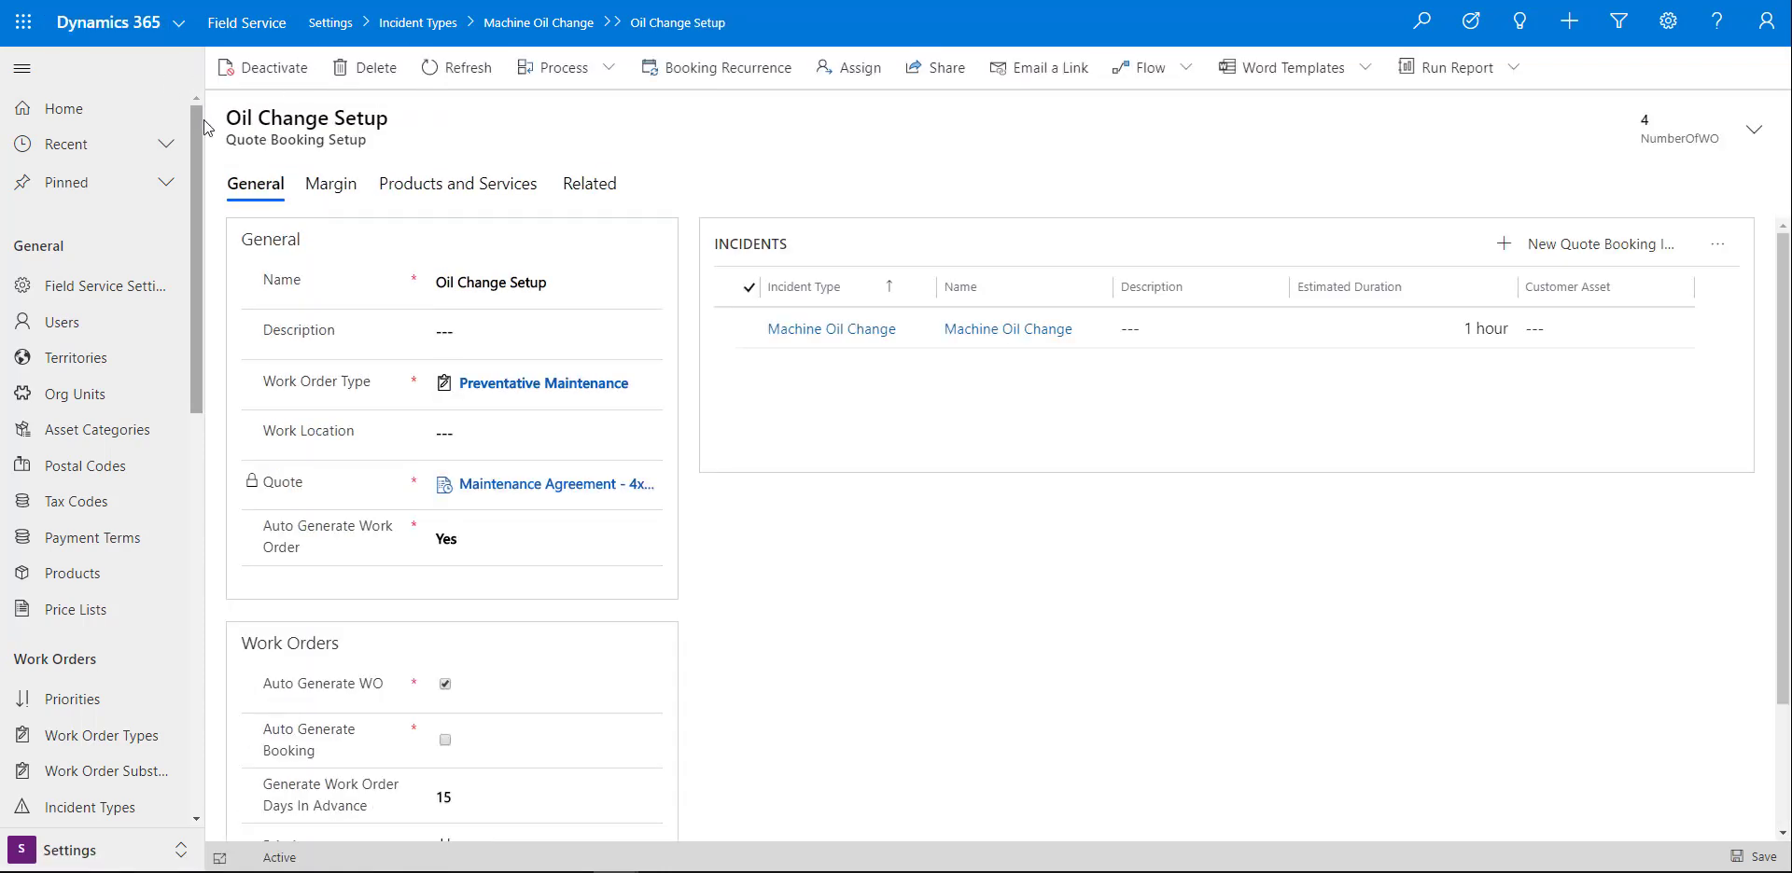
Review the setup's products, services and service tasks, and check its margin estimates against the number of work orders
{"action": "left_click", "coordinate": [471, 191]}
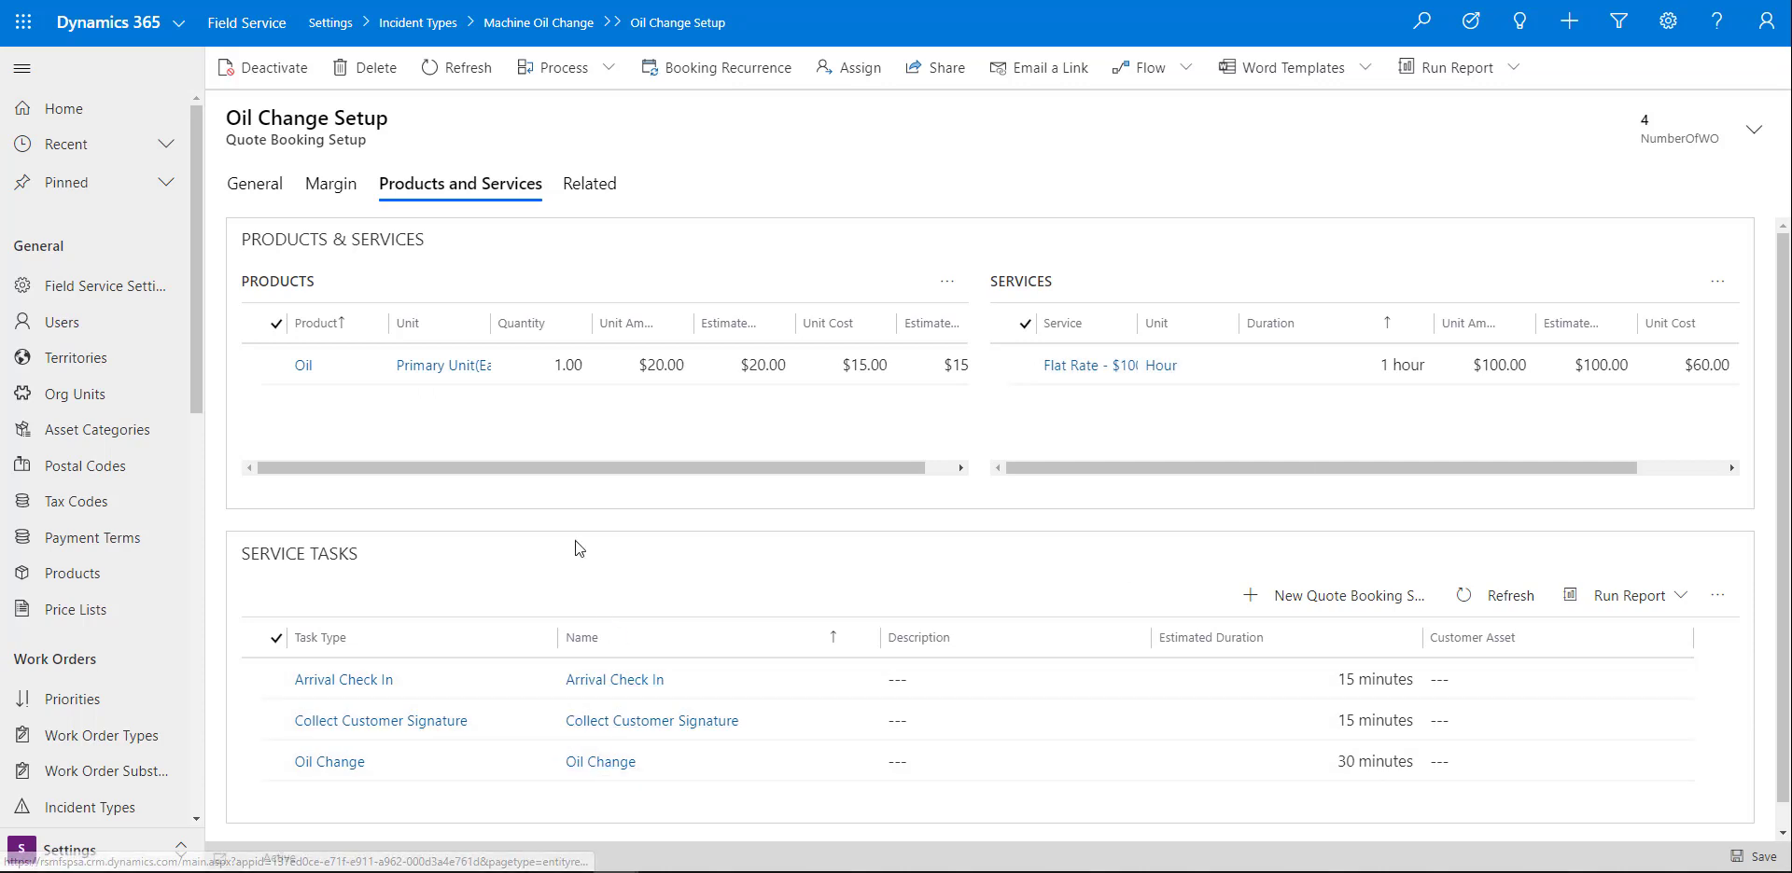
{"action": "left_click", "coordinate": [328, 187]}
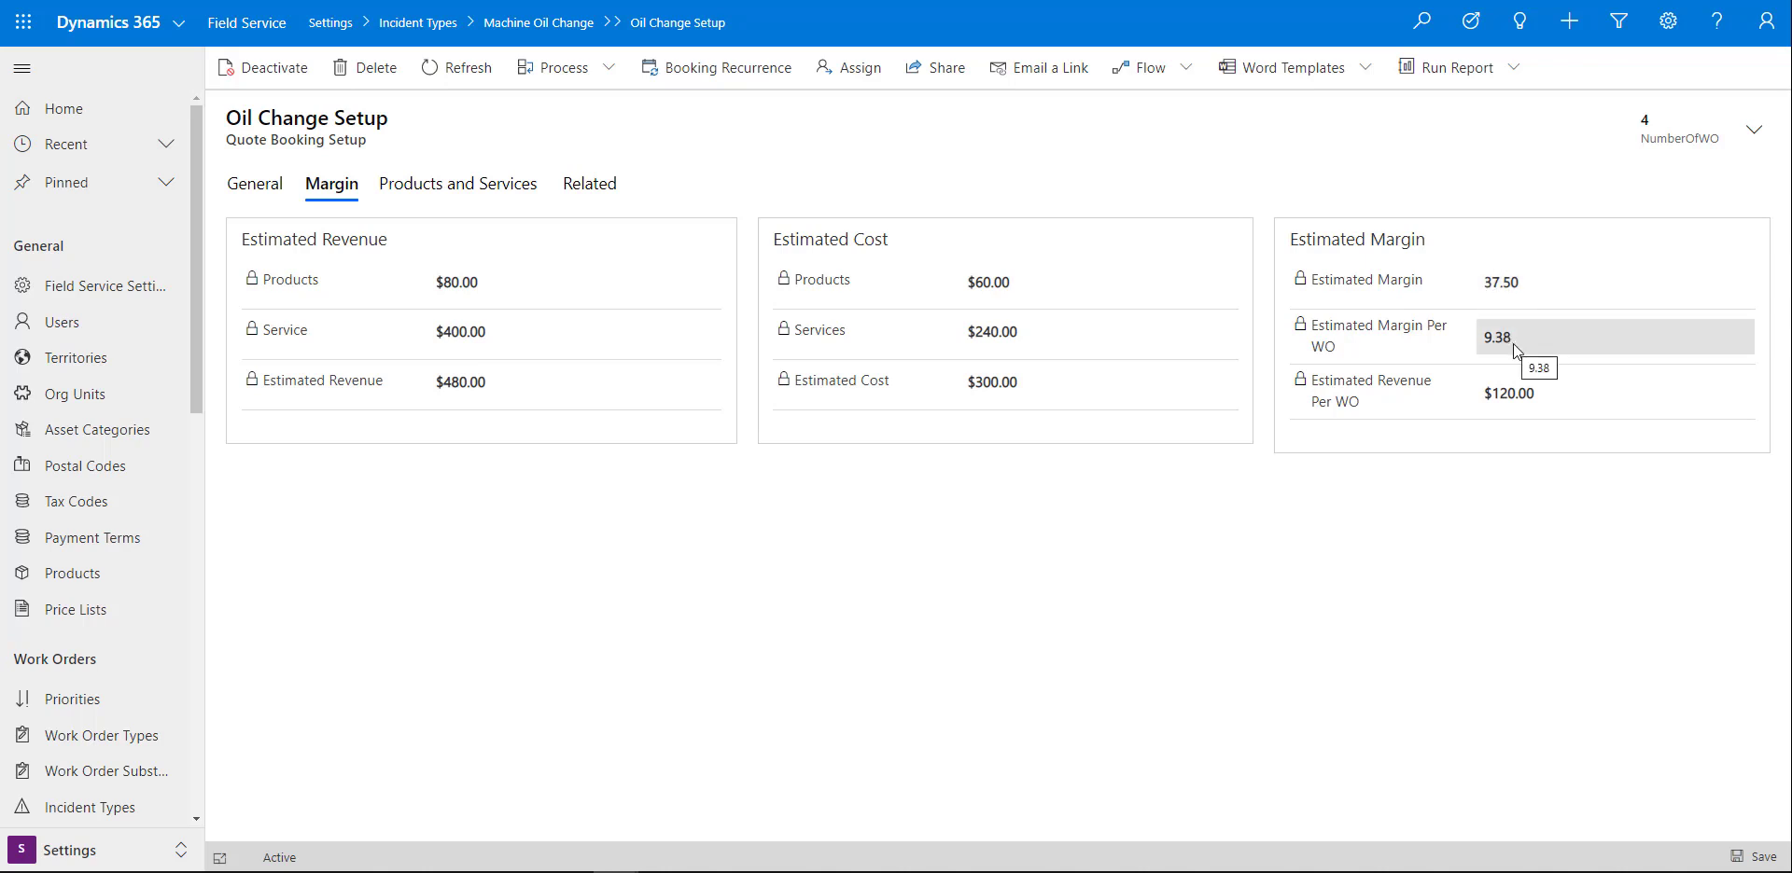
{"action": "double_click", "coordinate": [1645, 120]}
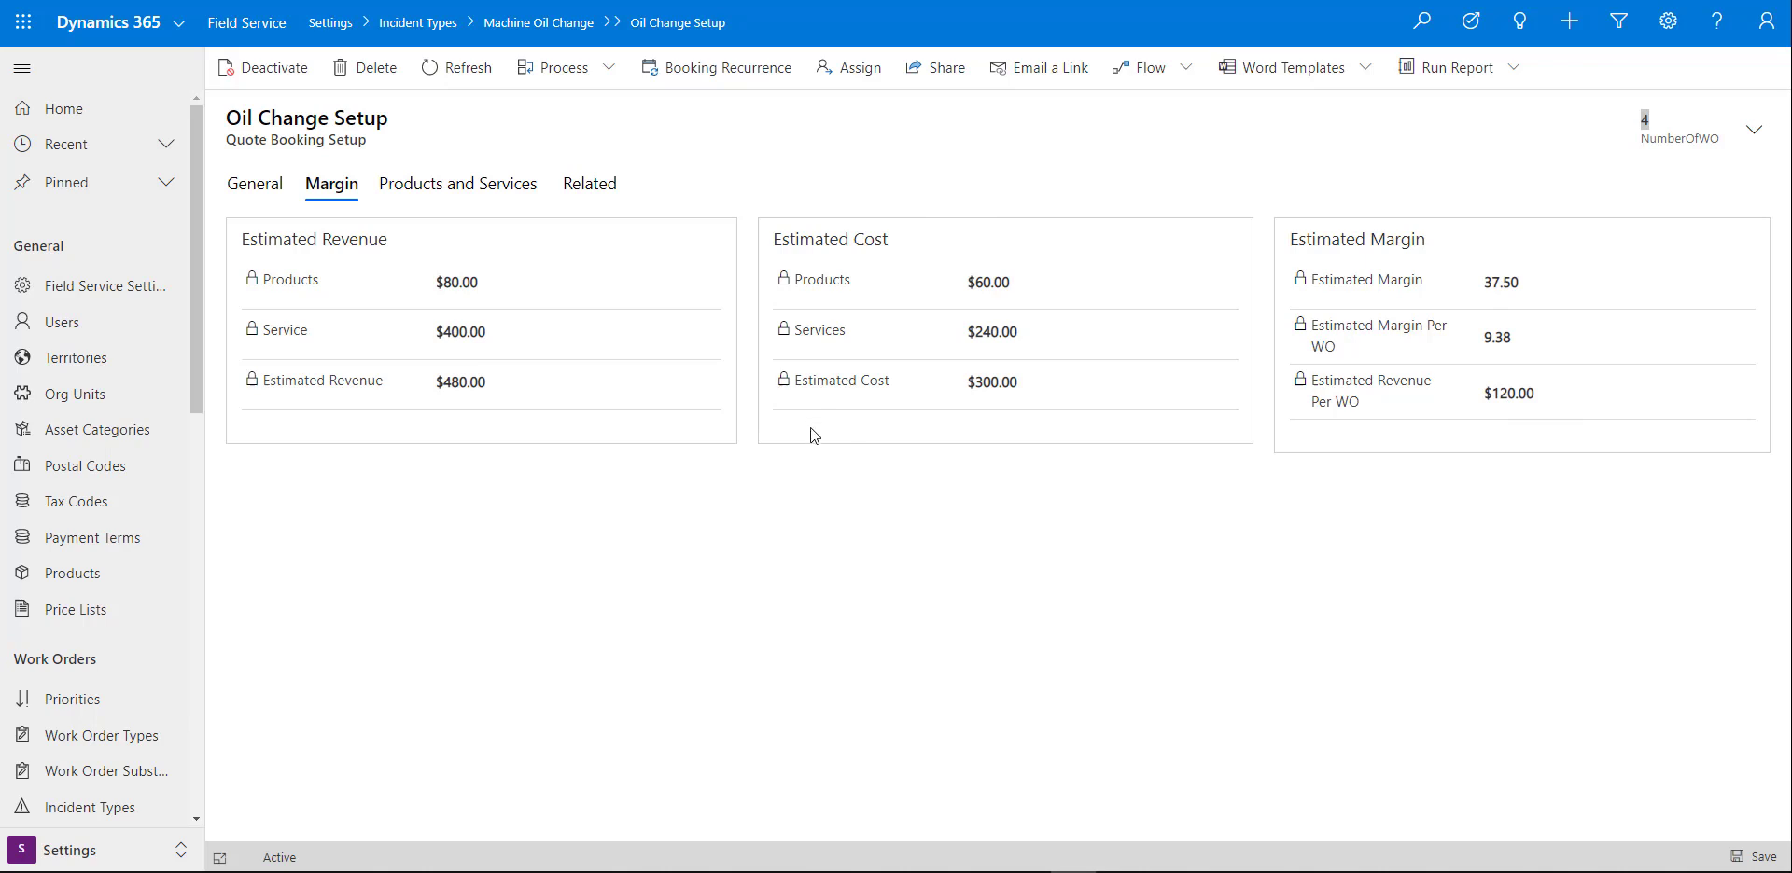
Return to the 4x Oil Change-annual quote line and open its parent Maintenance Agreement - 4x Oil Change quote
{"action": "key", "text": "alt+Left"}
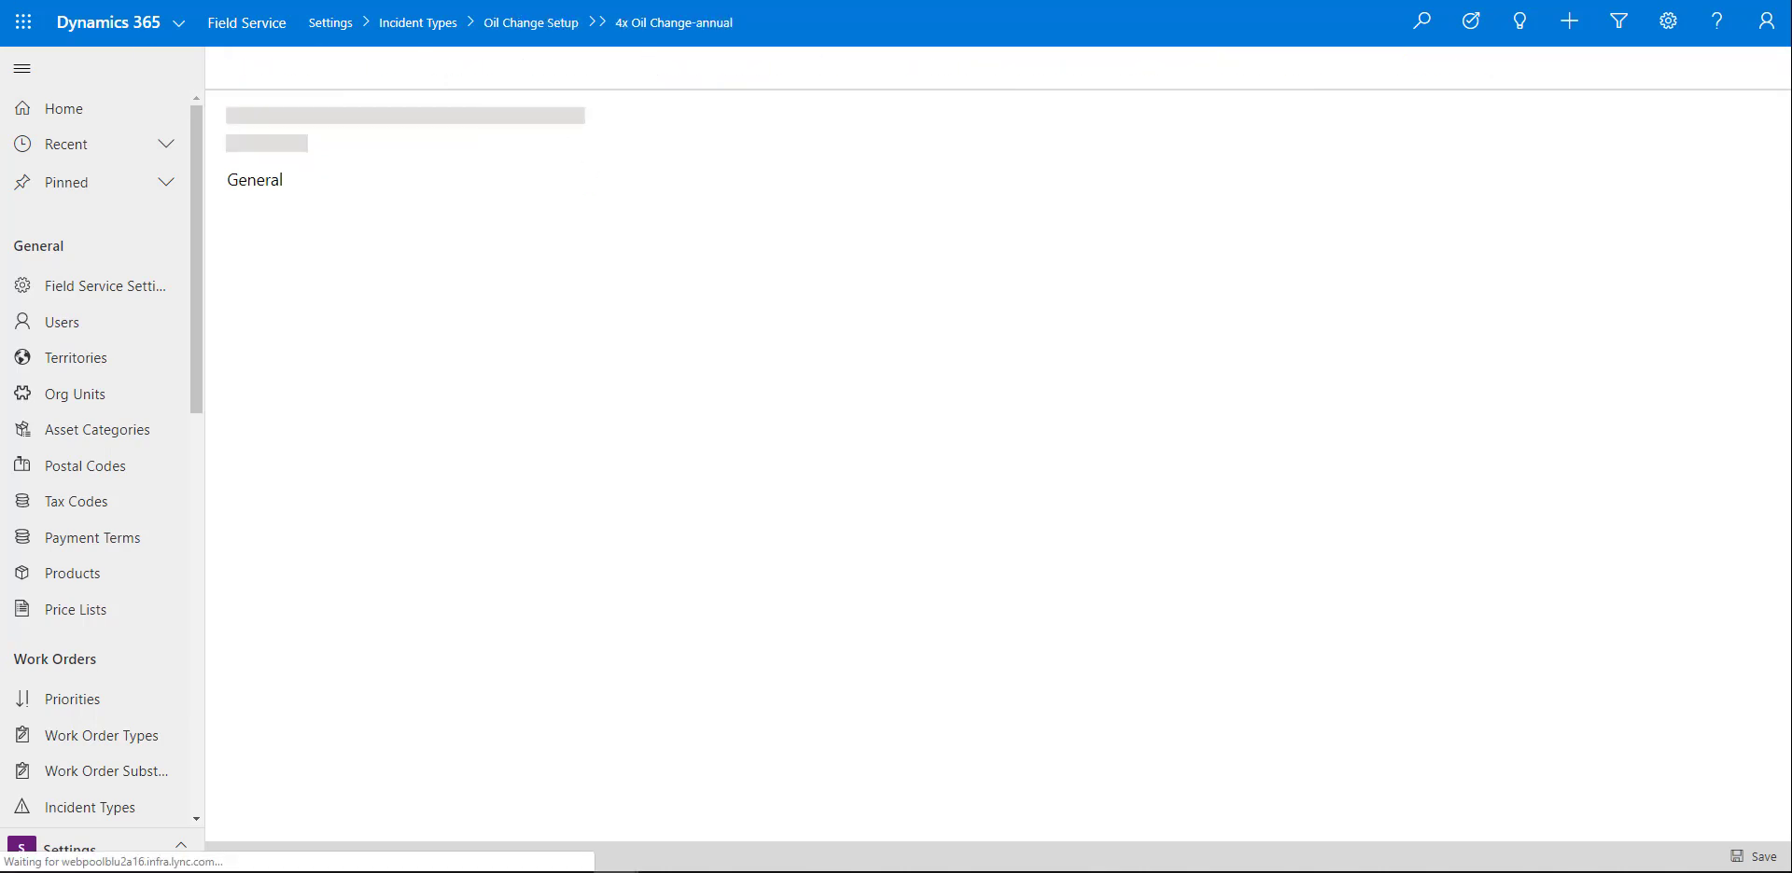
{"action": "left_click", "coordinate": [248, 198]}
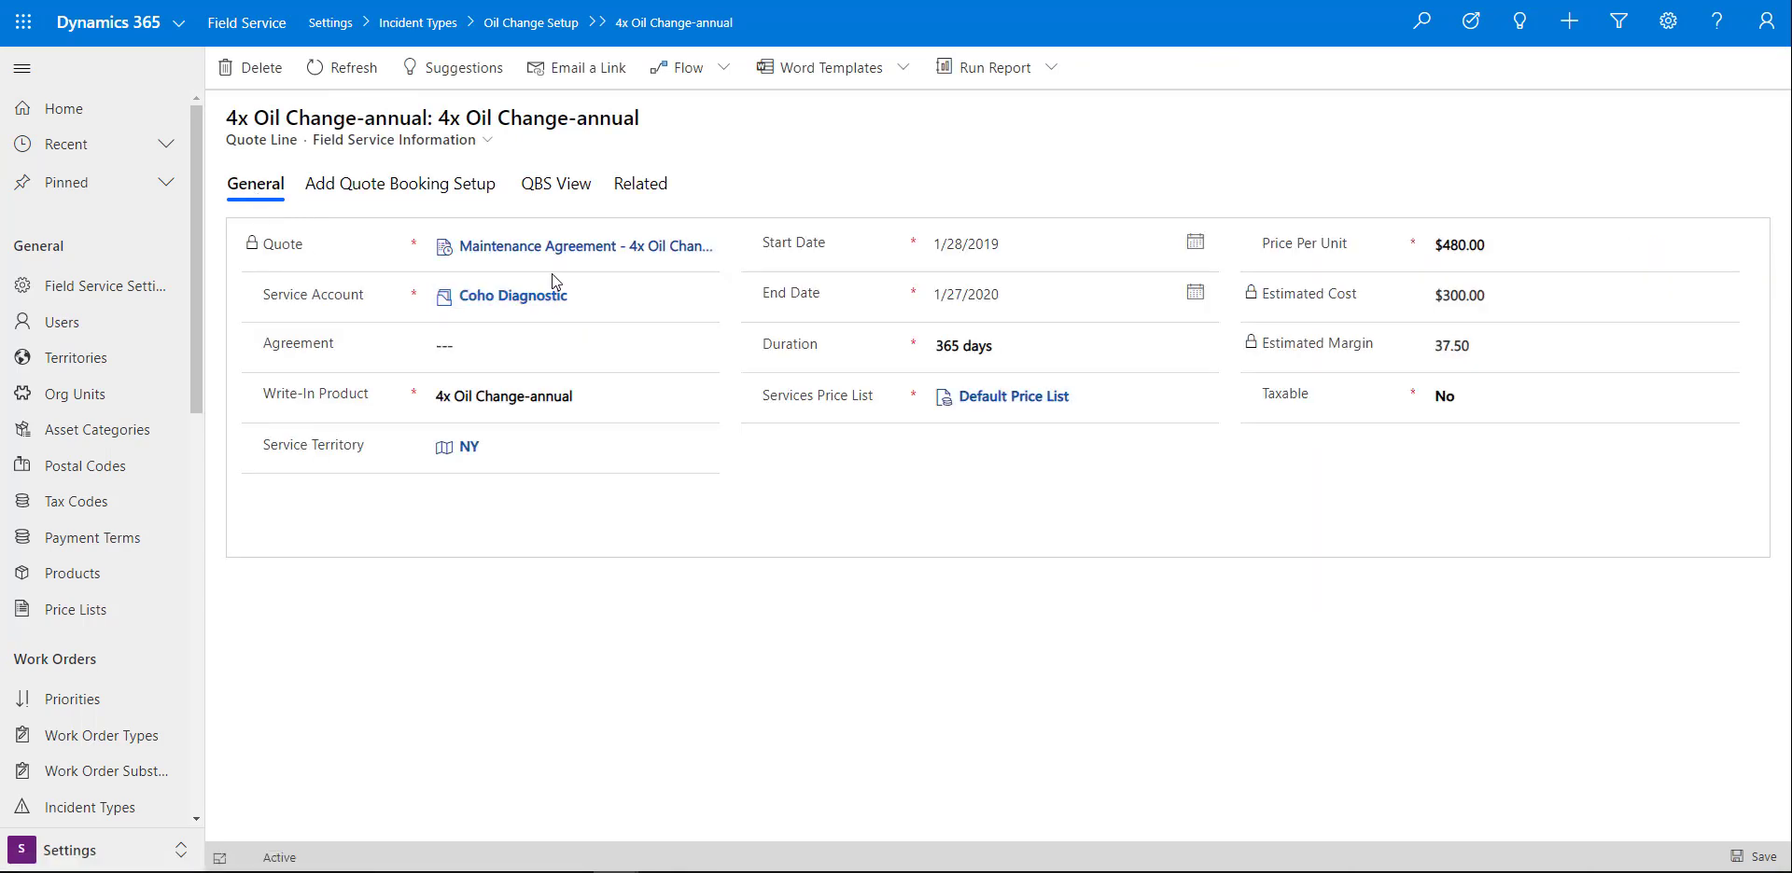
{"action": "left_click", "coordinate": [544, 246]}
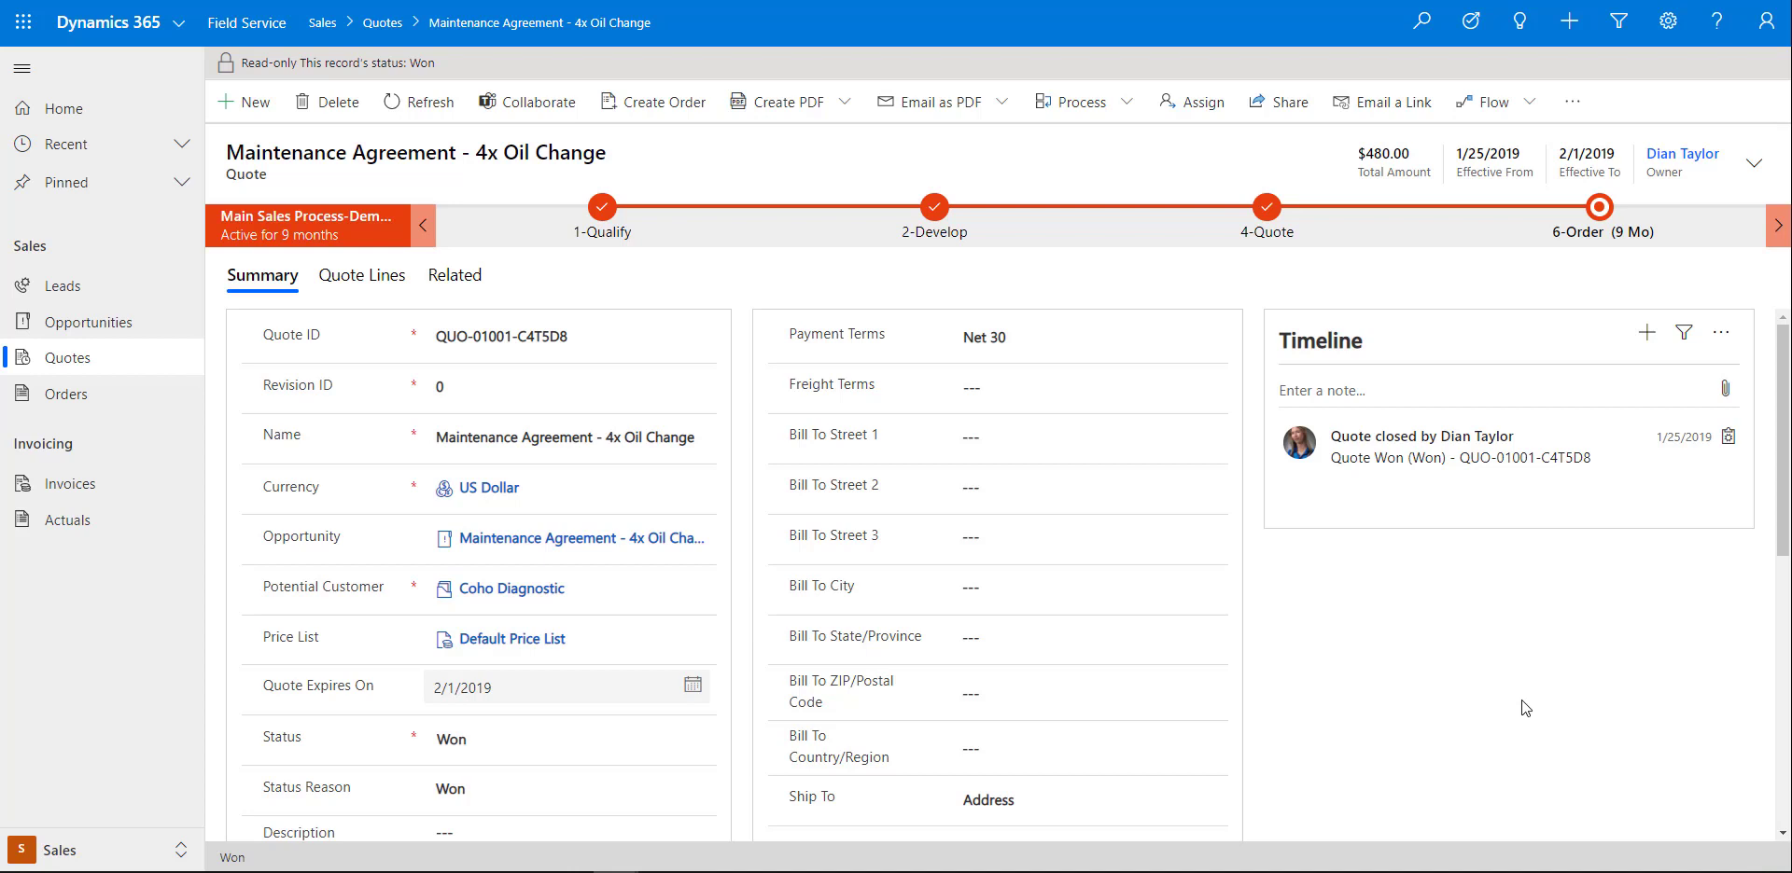
Check the quote's Email as PDF templates, and open the Maintenance Agreement - 4x Oil Change order through the 6-Order stage
{"action": "left_click", "coordinate": [1003, 110]}
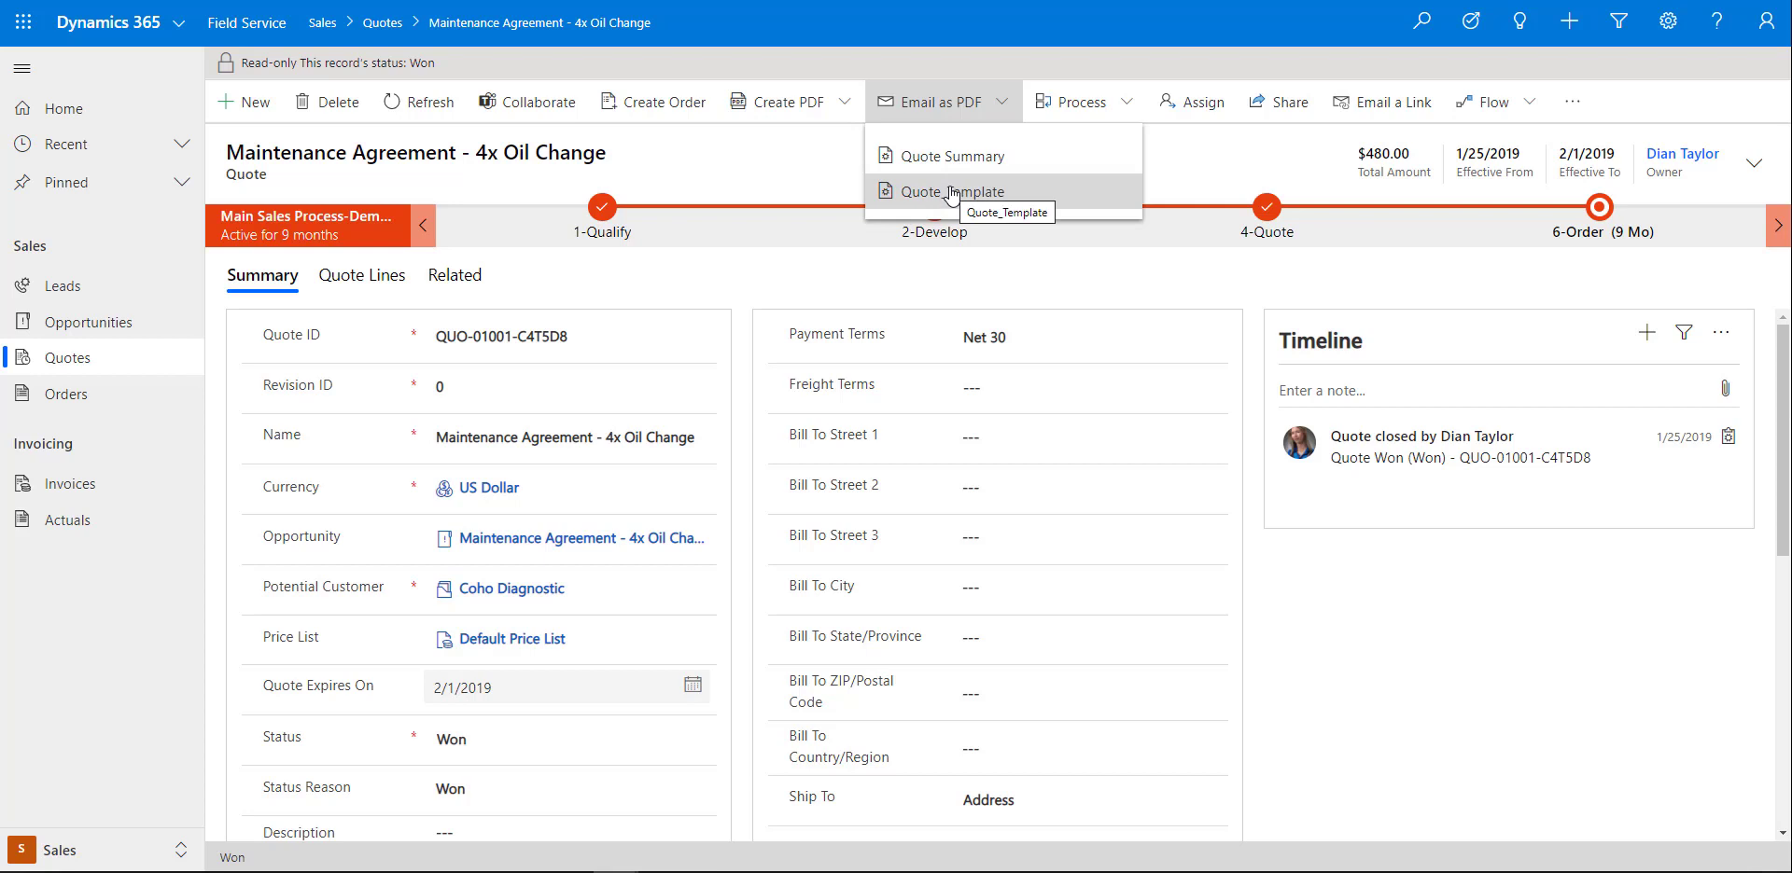
{"action": "left_click", "coordinate": [1381, 593]}
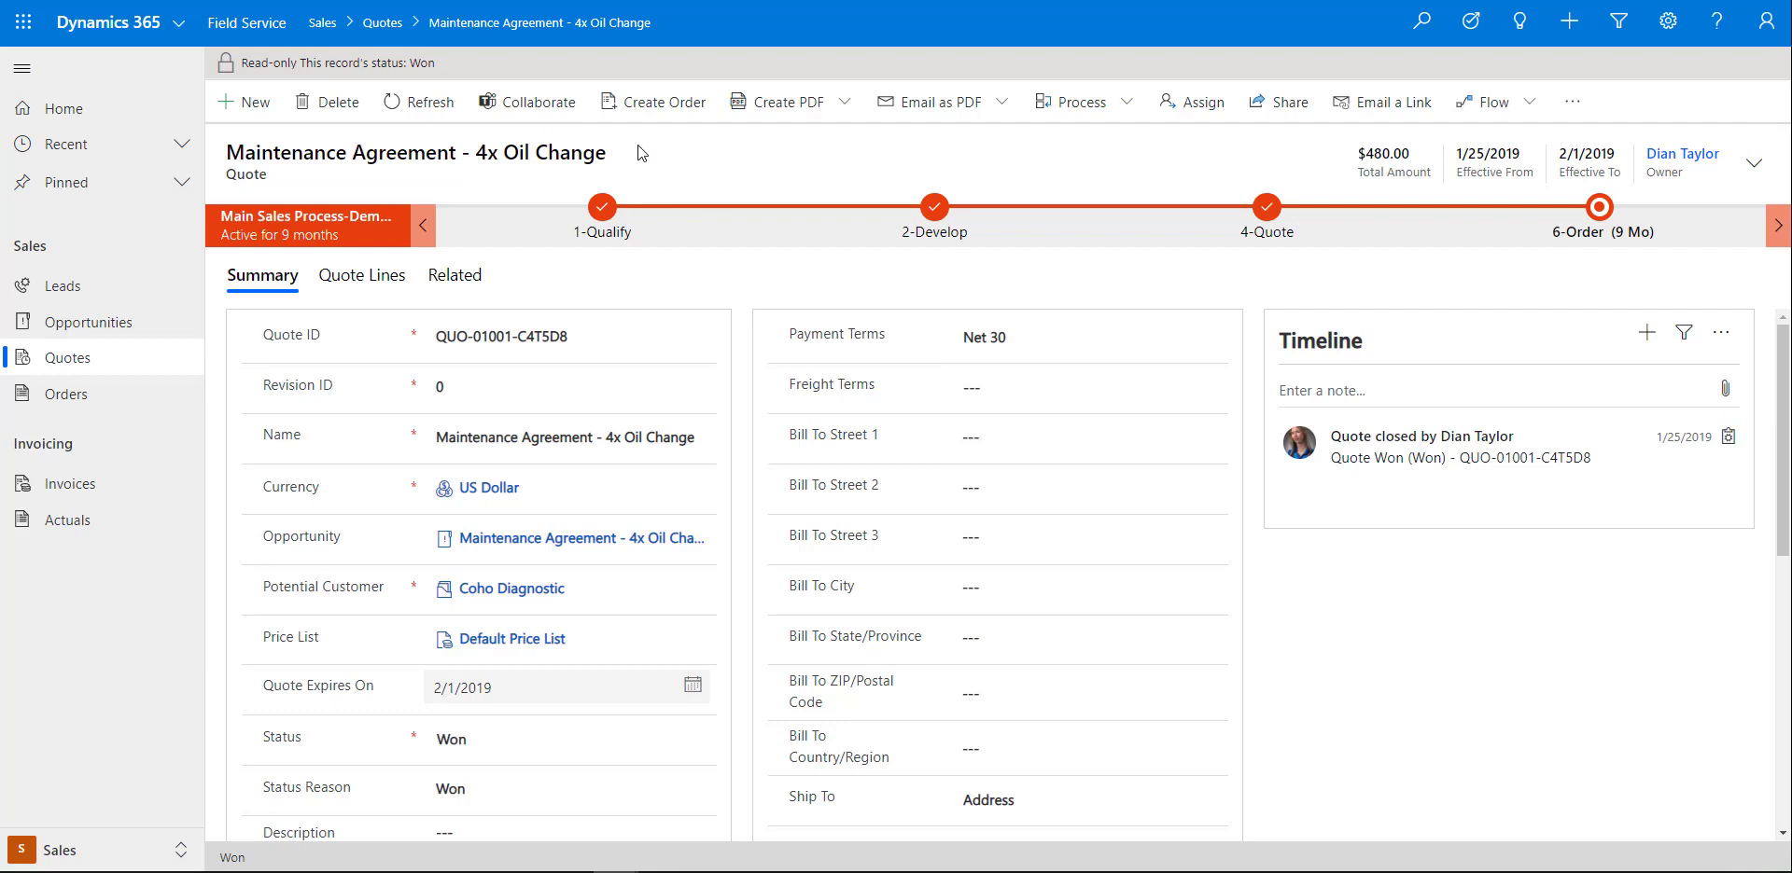
{"action": "left_click", "coordinate": [1602, 209]}
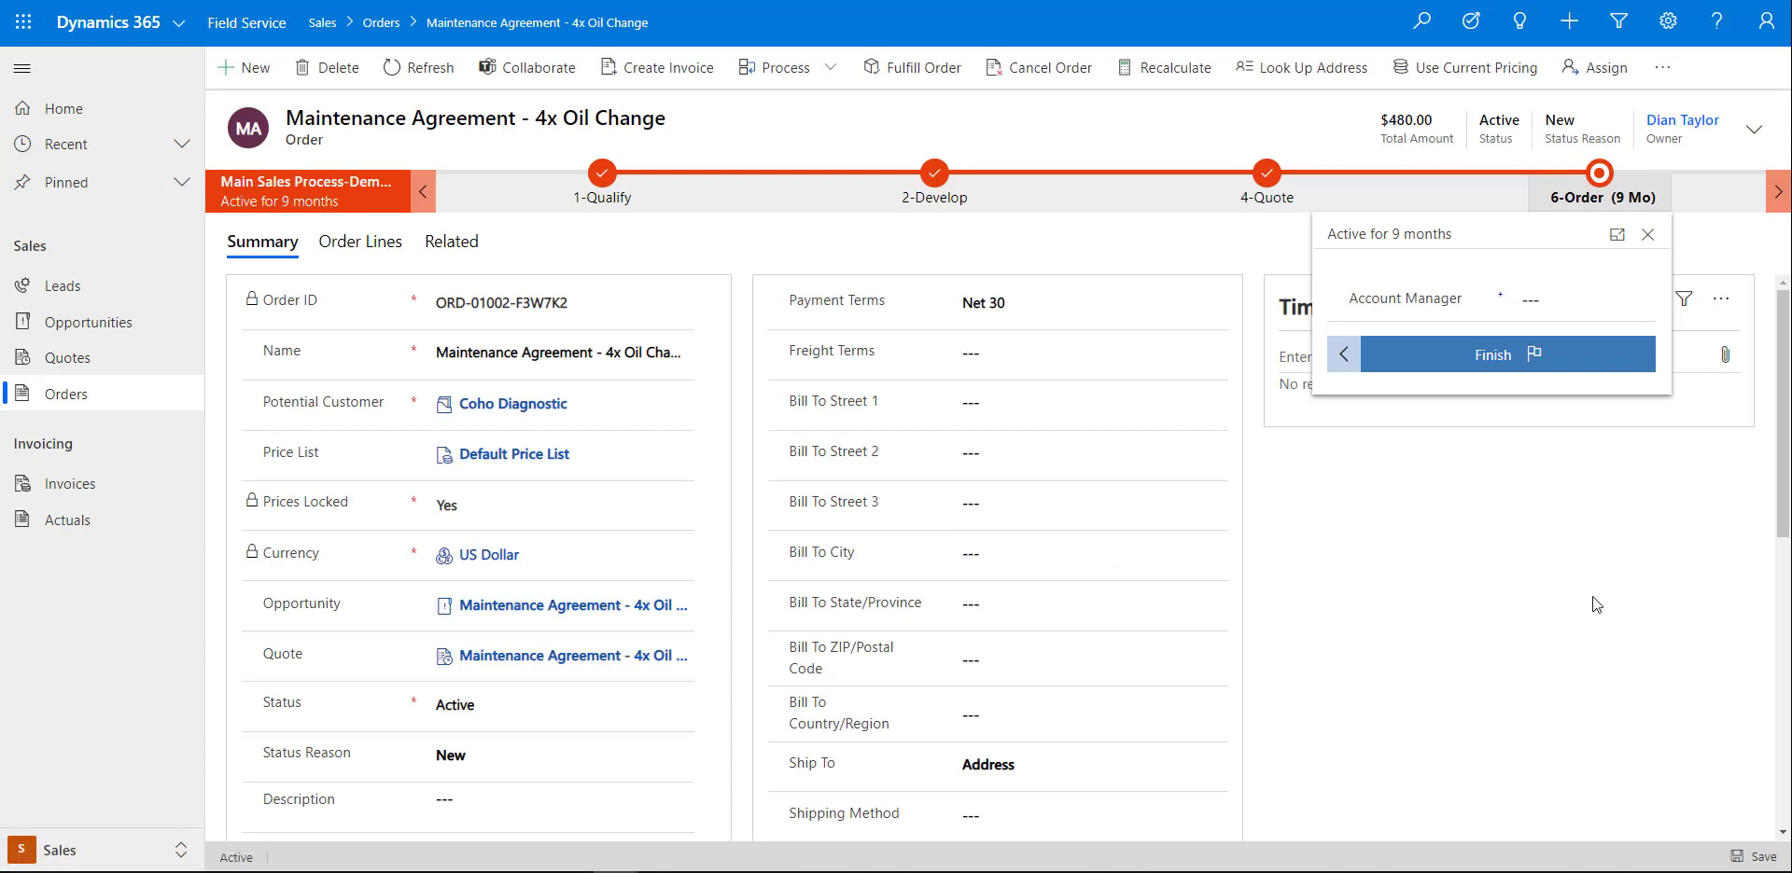
{"action": "left_click", "coordinate": [1596, 604]}
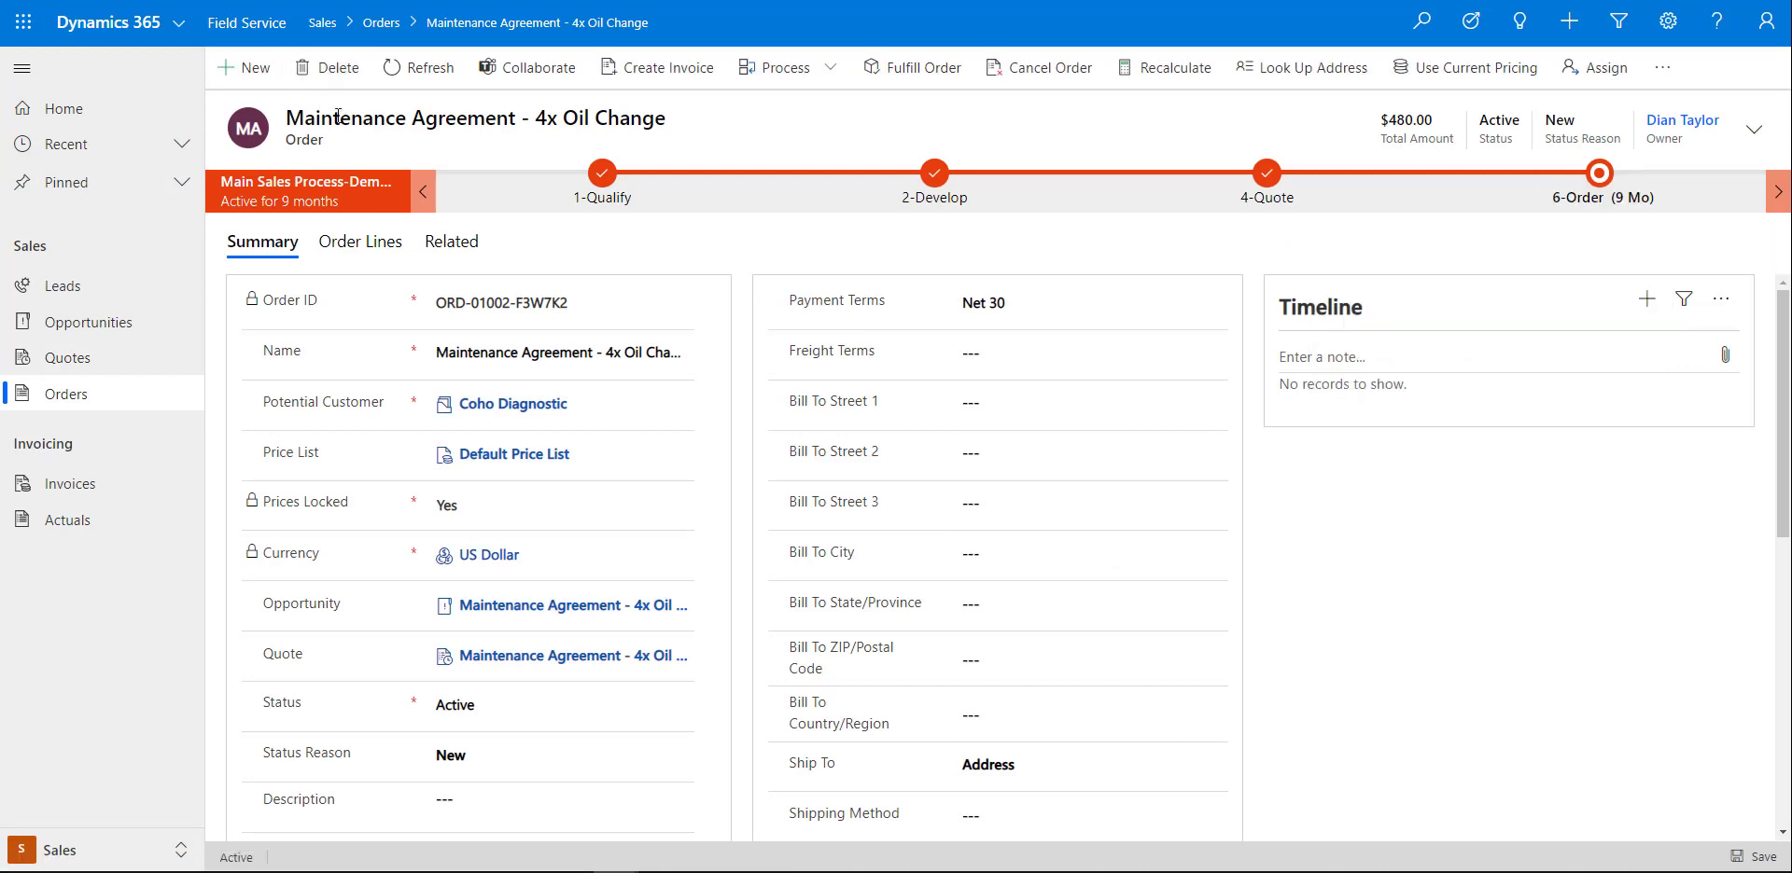
{"action": "left_click_drag", "start_coordinate": [327, 142], "coordinate": [288, 148]}
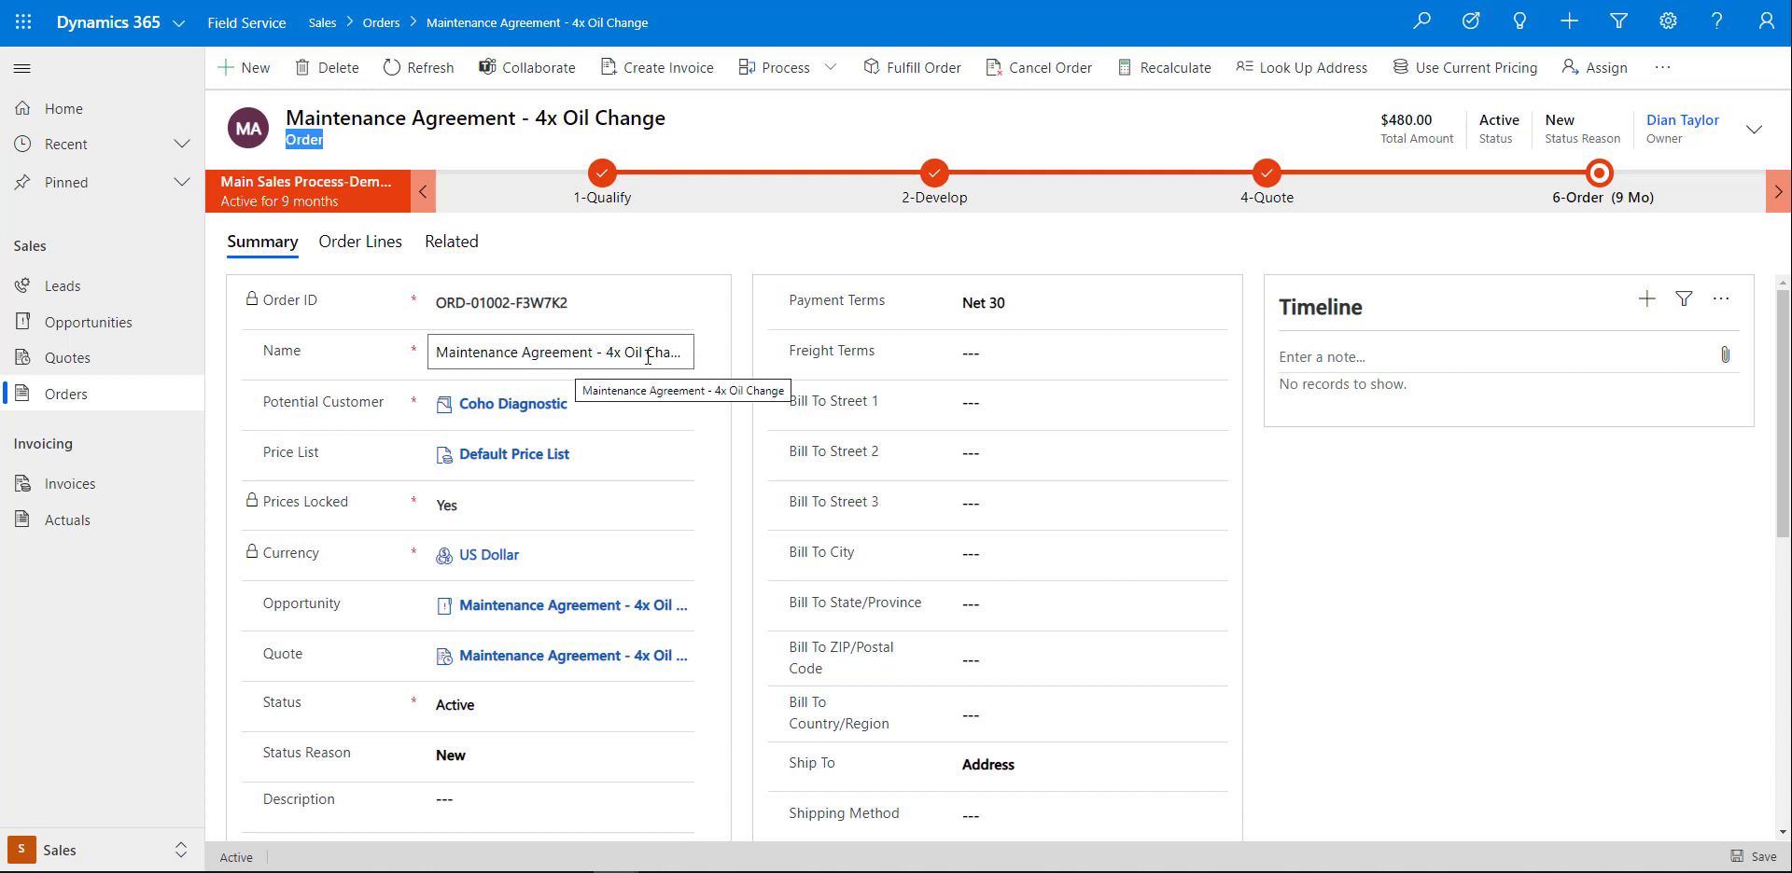
Open the agreement linked to the order's 4x Oil Change service-based line and examine its System Status options without changing the status
{"action": "left_click", "coordinate": [368, 248]}
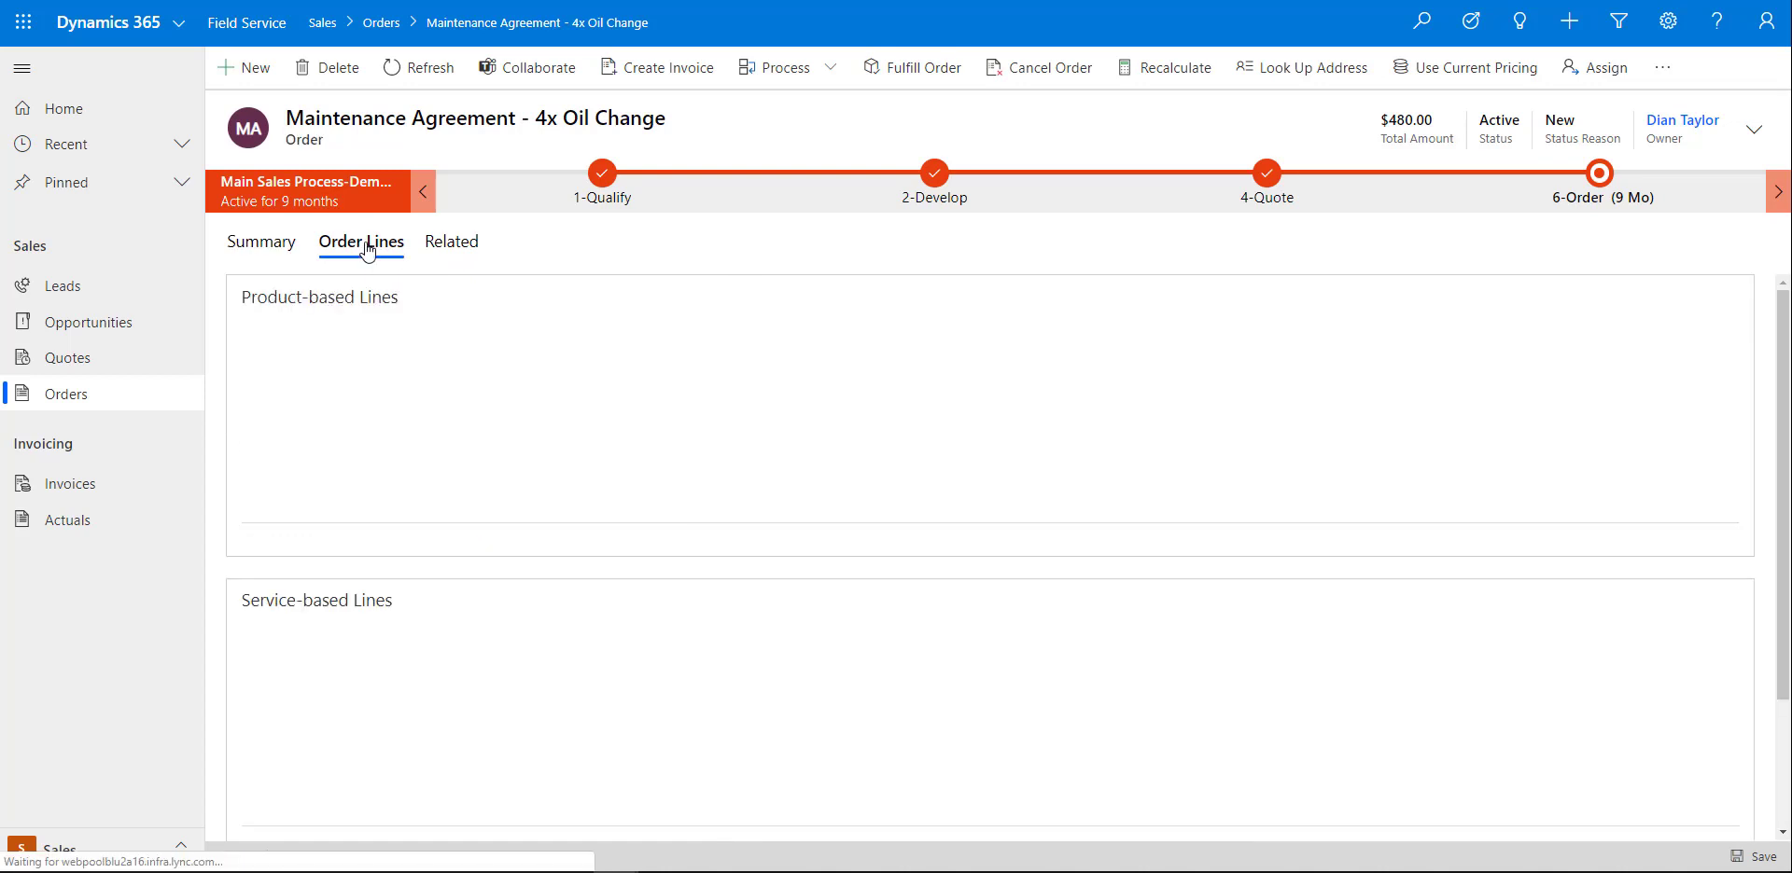
{"action": "scroll", "coordinate": [534, 478], "scroll_direction": "down", "scroll_amount": 2}
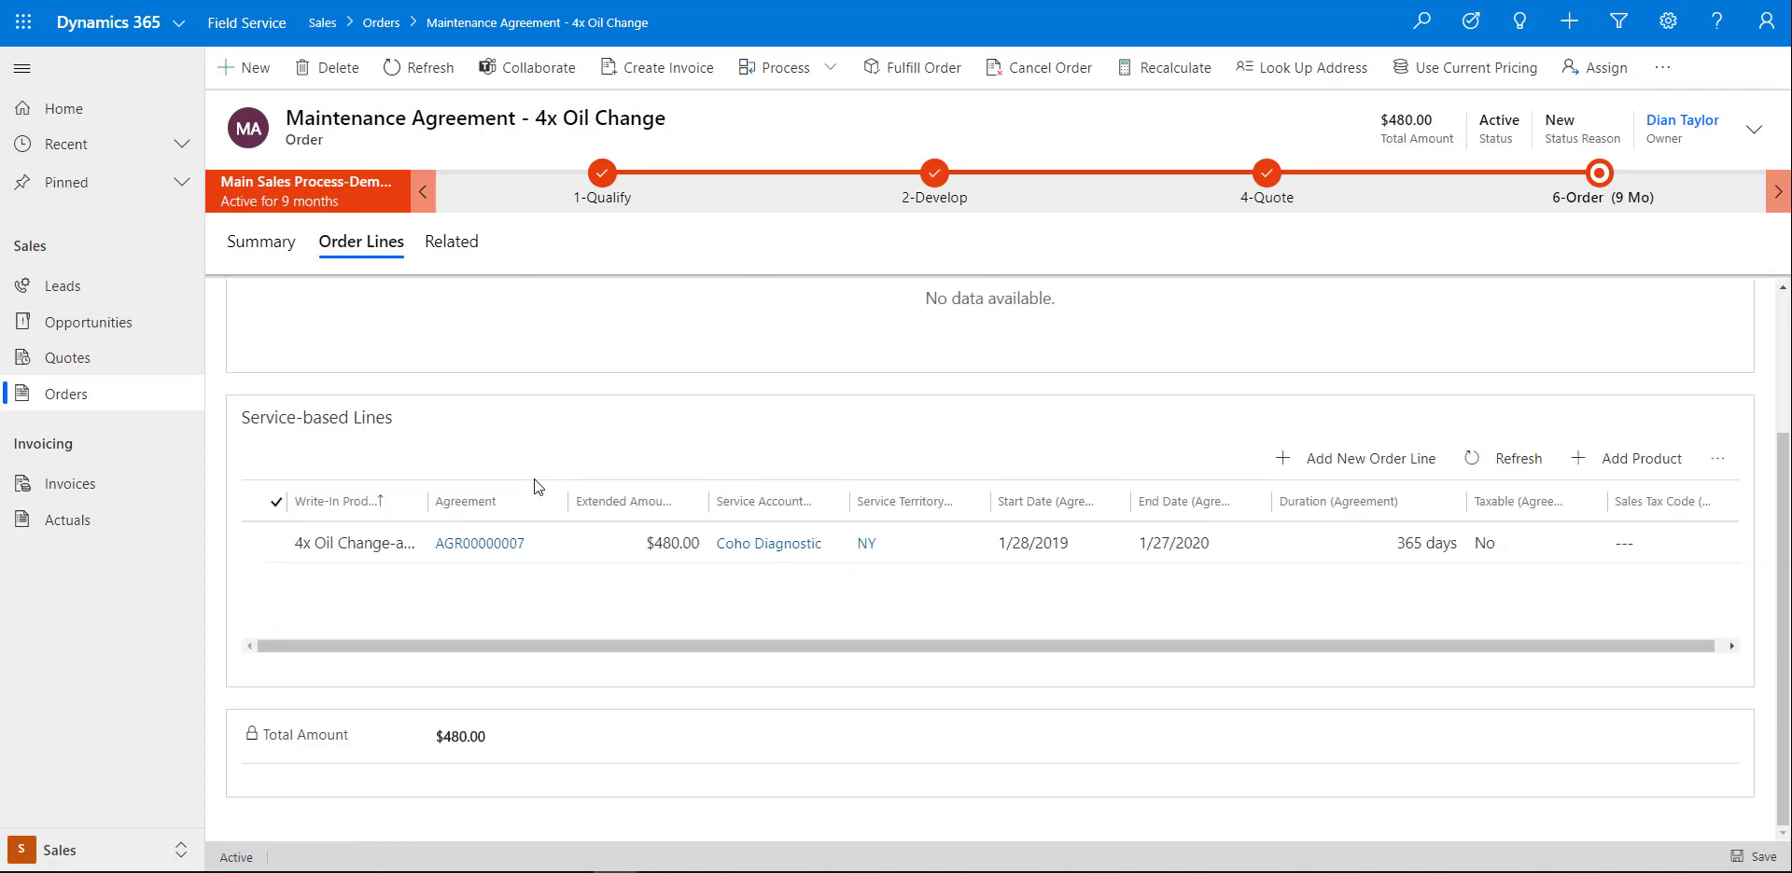
{"action": "left_click", "coordinate": [489, 545]}
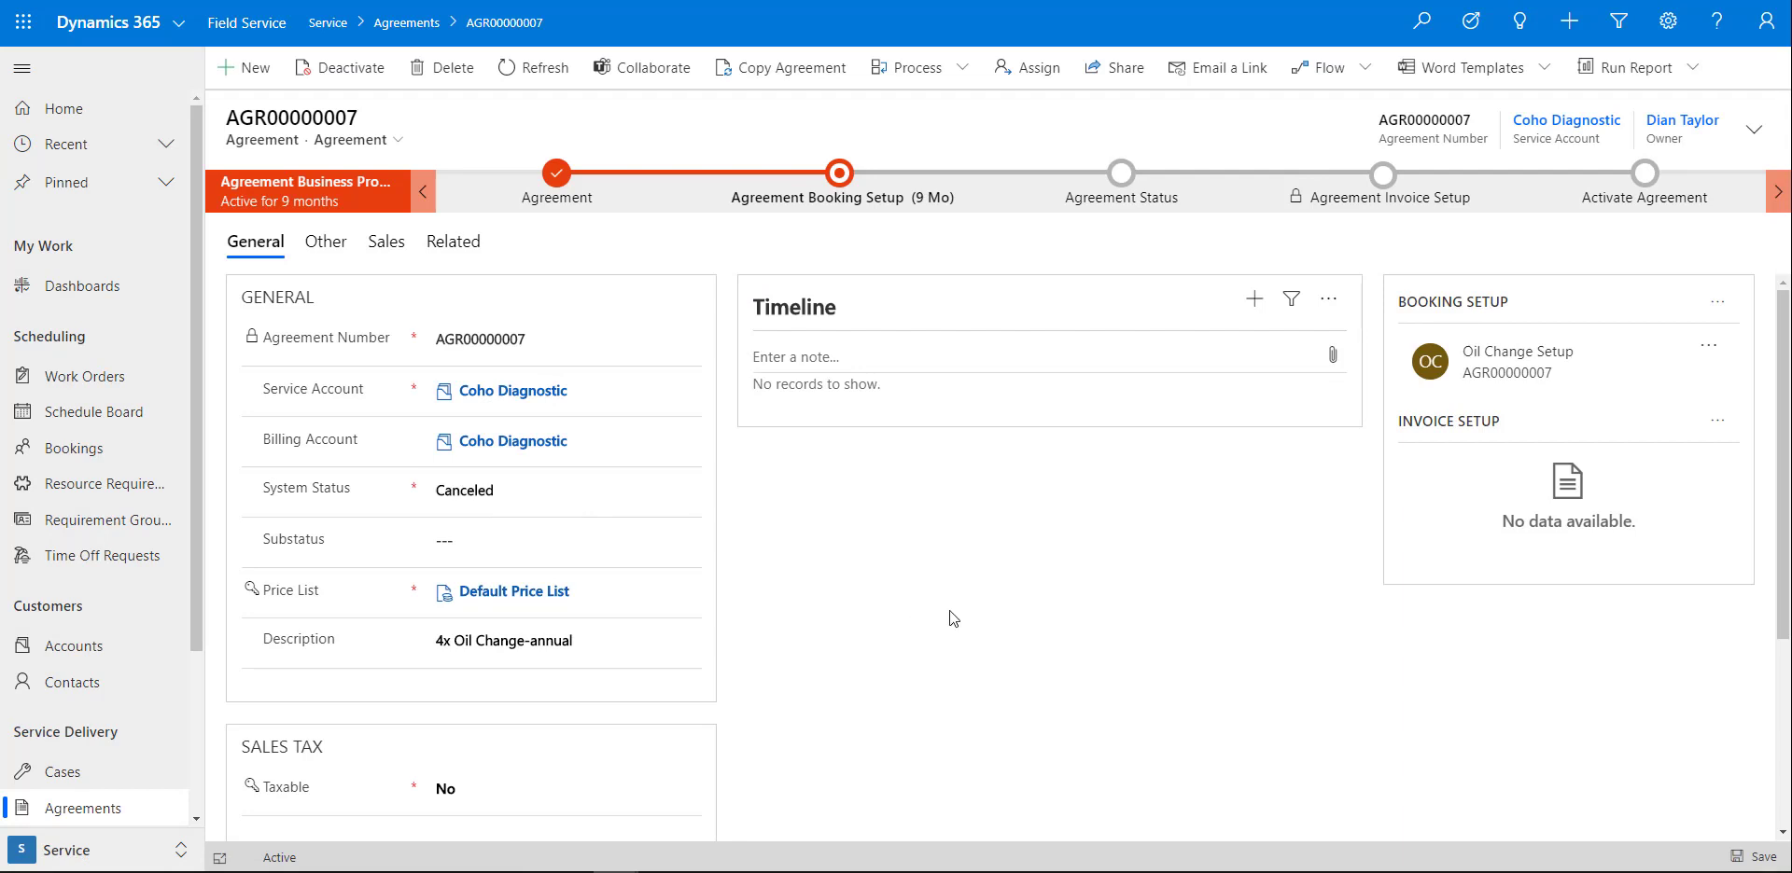
{"action": "left_click", "coordinate": [509, 492]}
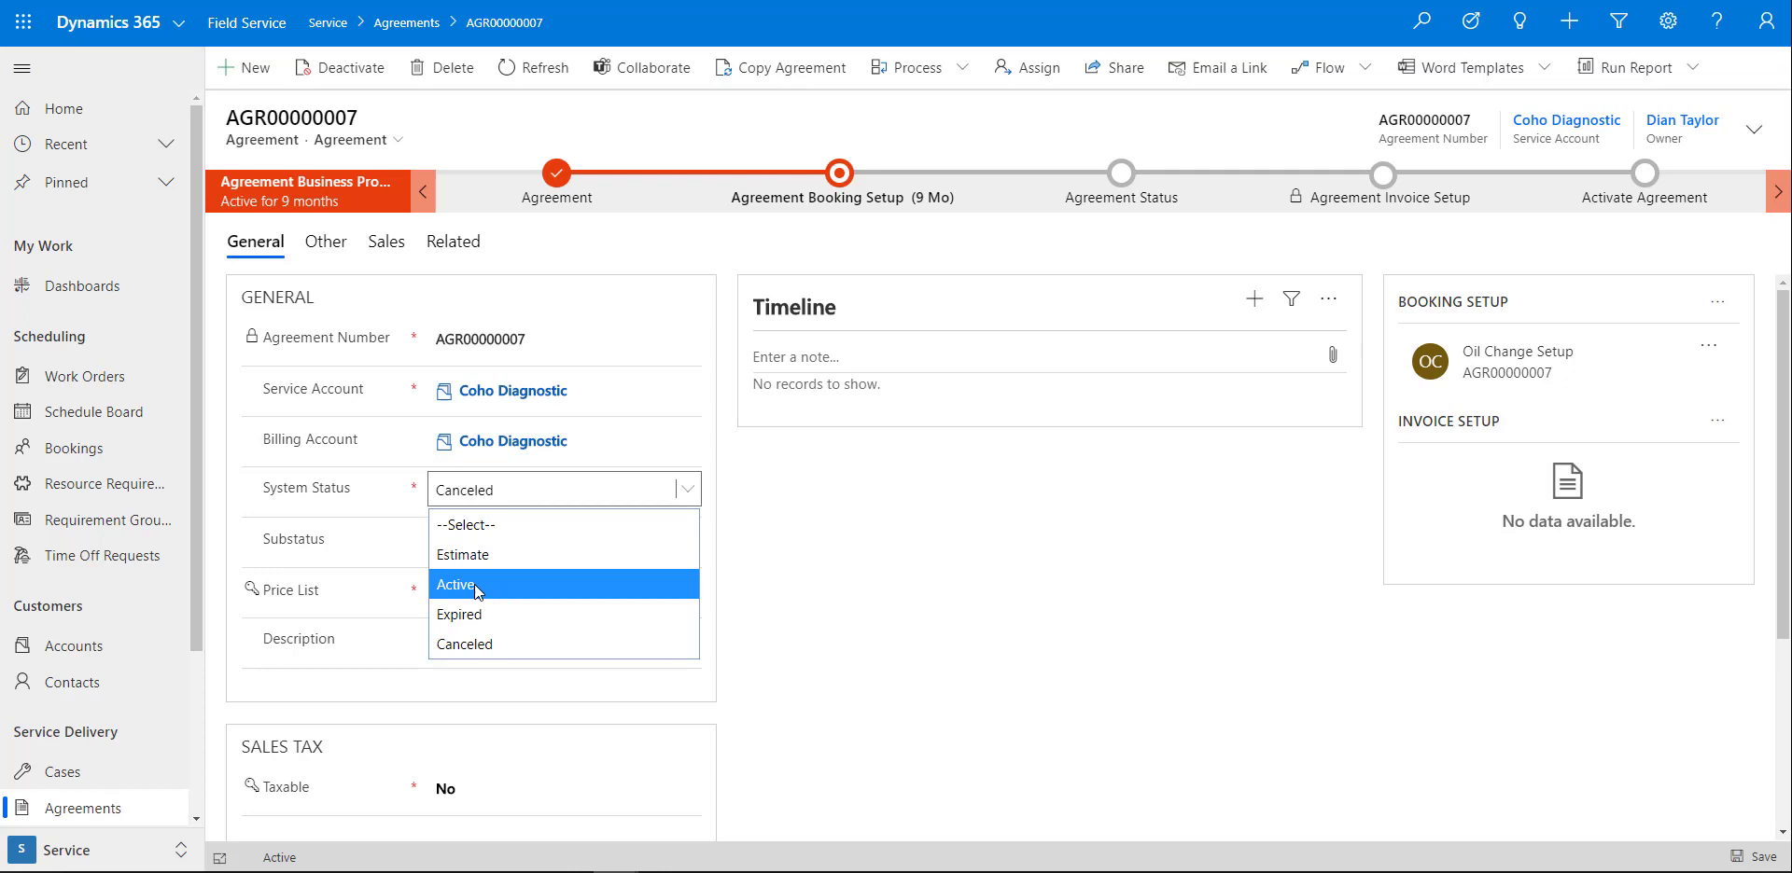
{"action": "left_click", "coordinate": [955, 539]}
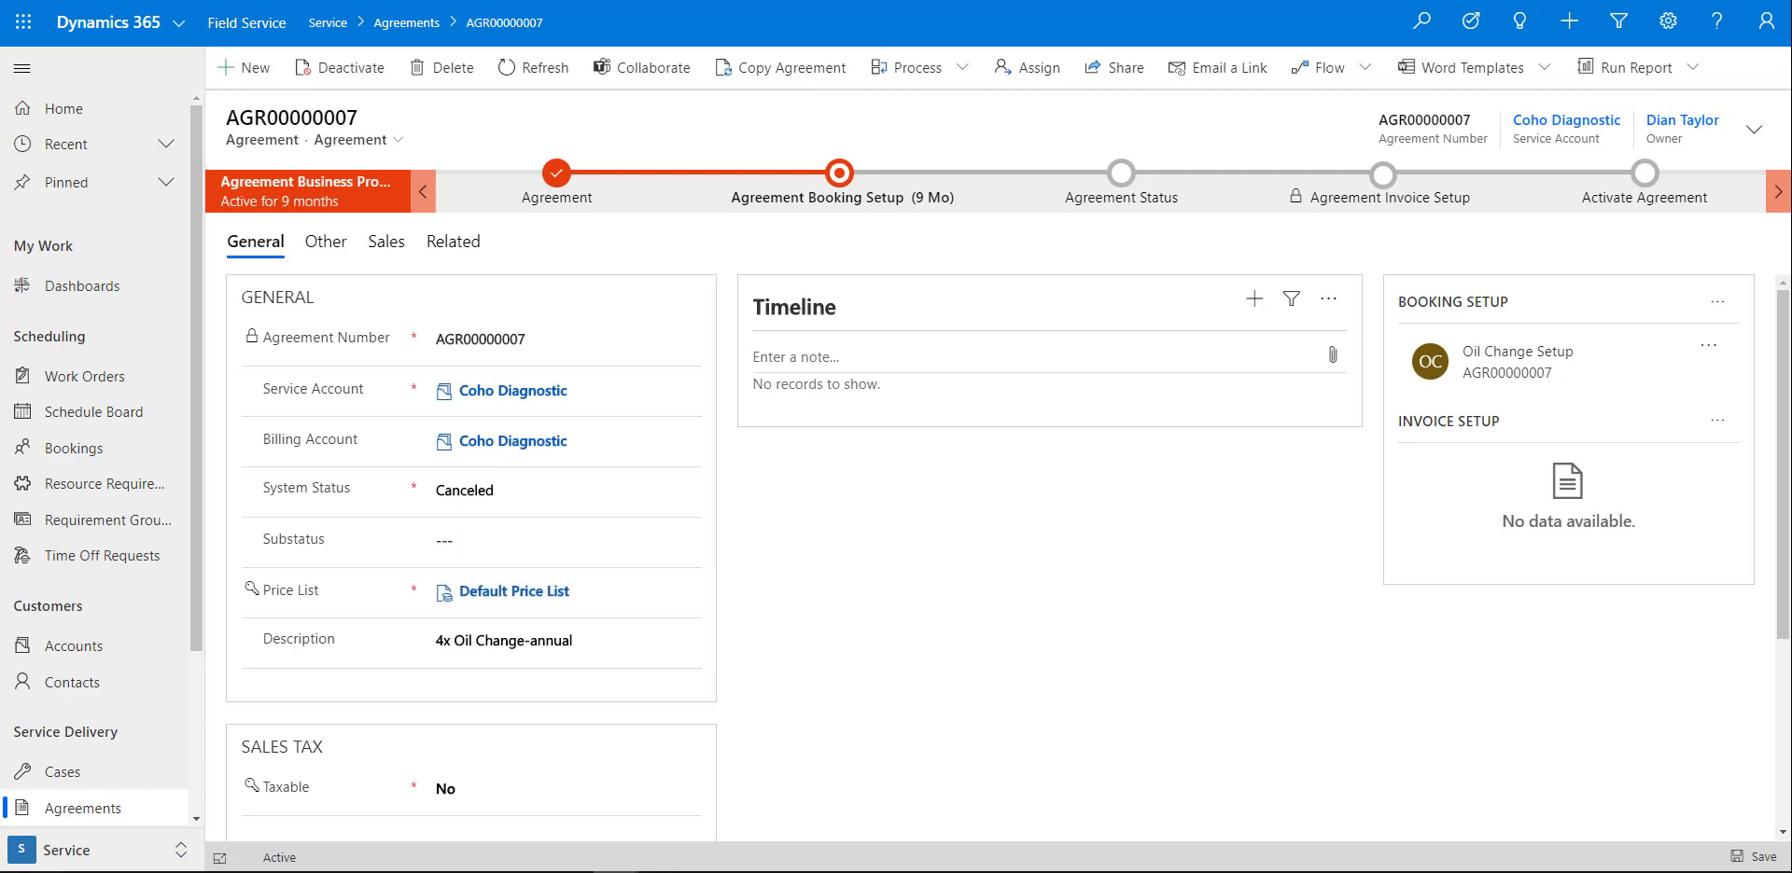